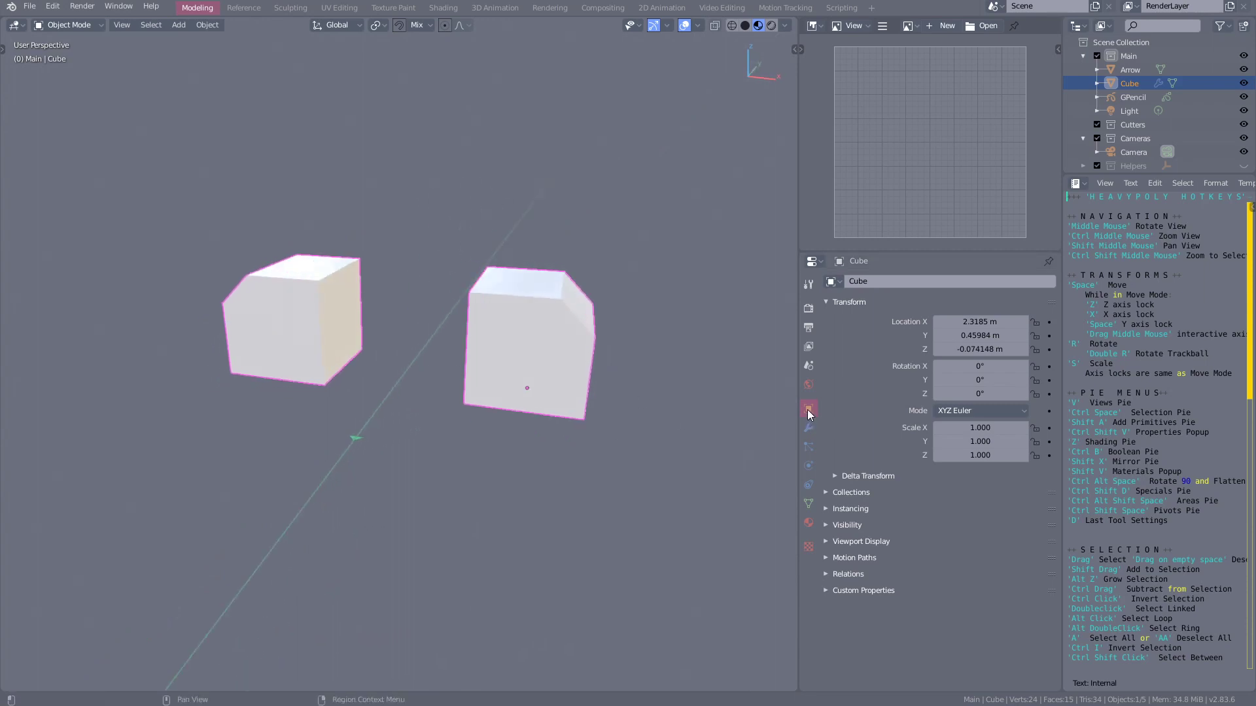
# Show the cube's Mirror Base modifier settings and move the cube closer to the mirror plane.
pyautogui.click(808, 429)
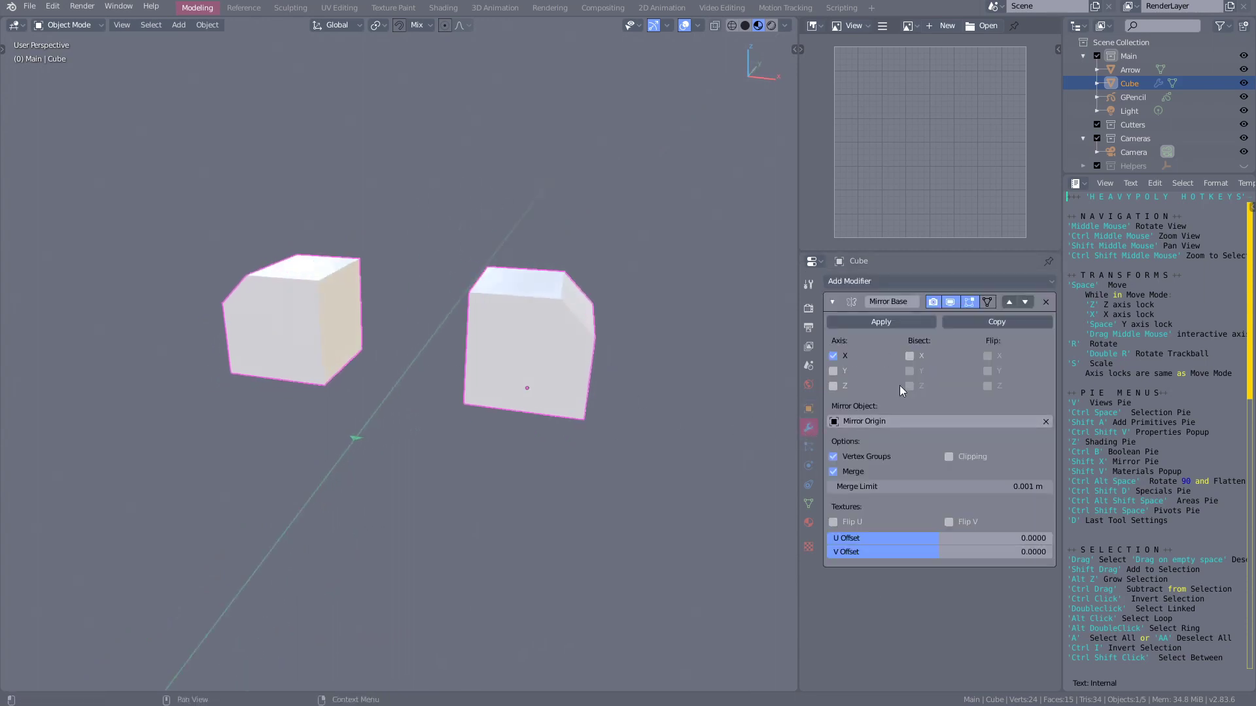
pyautogui.moveTo(550, 376); pyautogui.dragTo(589, 364, button='middle')
pyautogui.press('g')
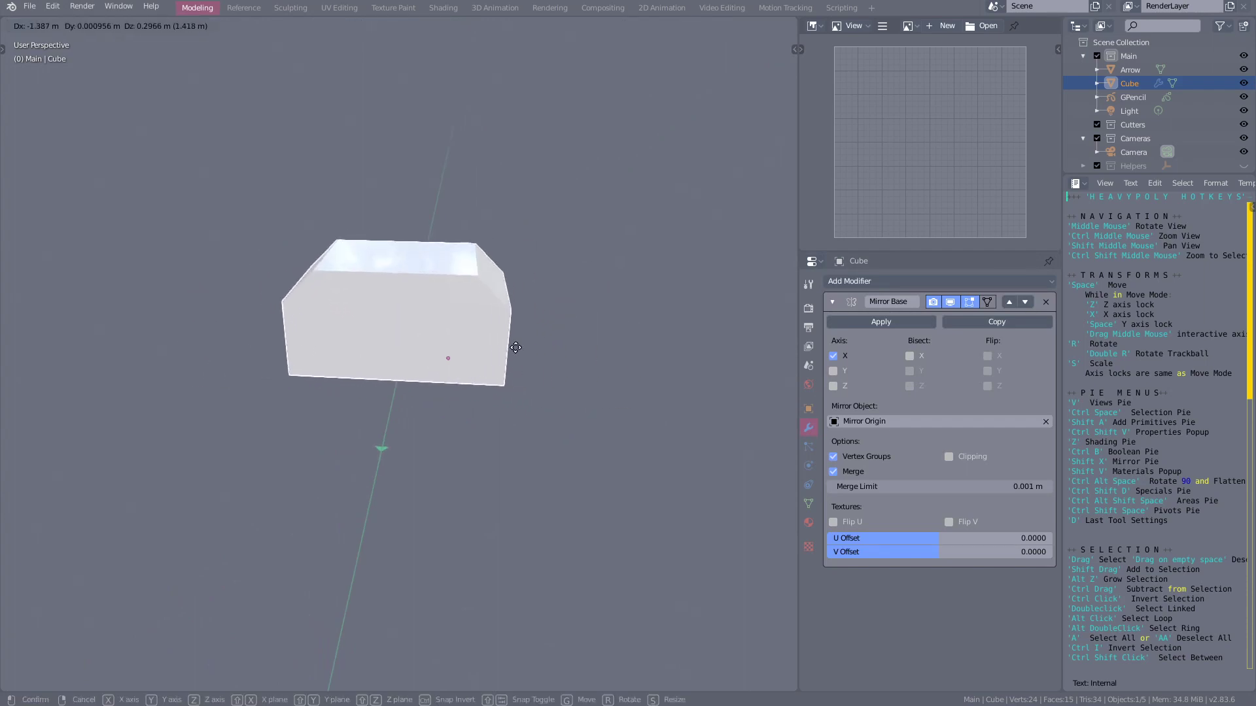
pyautogui.click(562, 389)
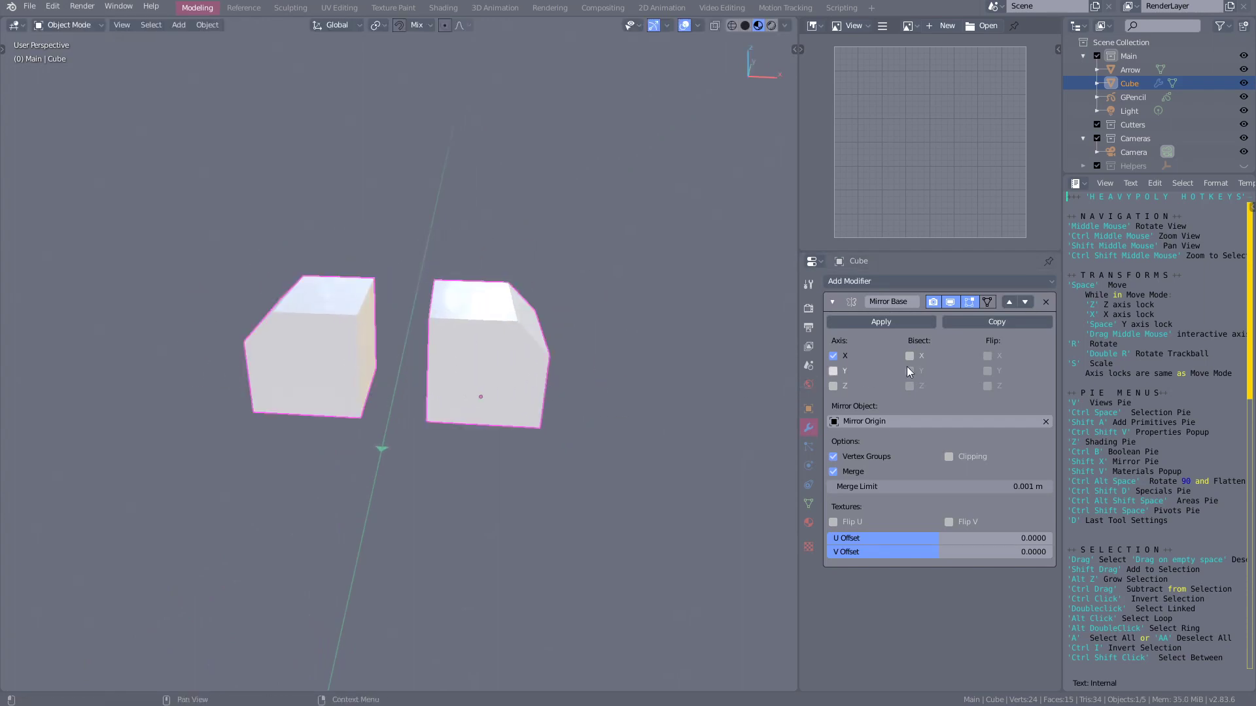
# Turn on Bisect X in the Mirror Base modifier and move the cube across the mirror plane to the negative X side.
pyautogui.click(910, 356)
pyautogui.press('g')
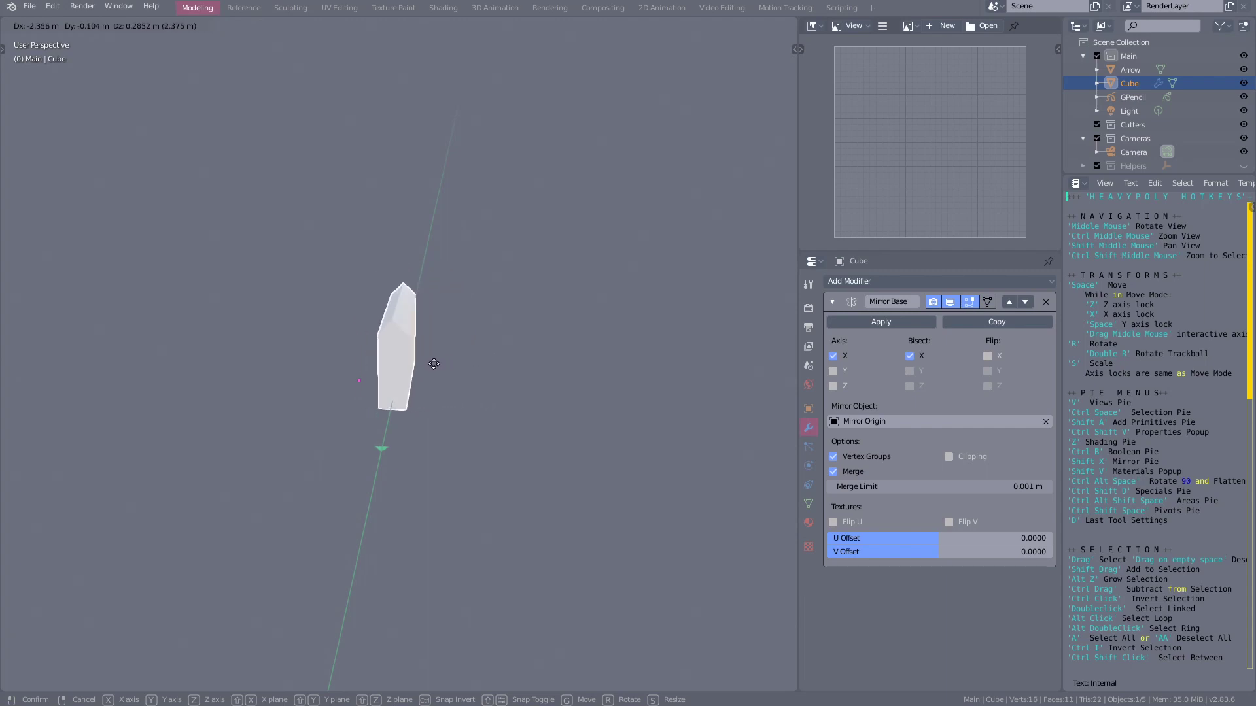
pyautogui.click(364, 359)
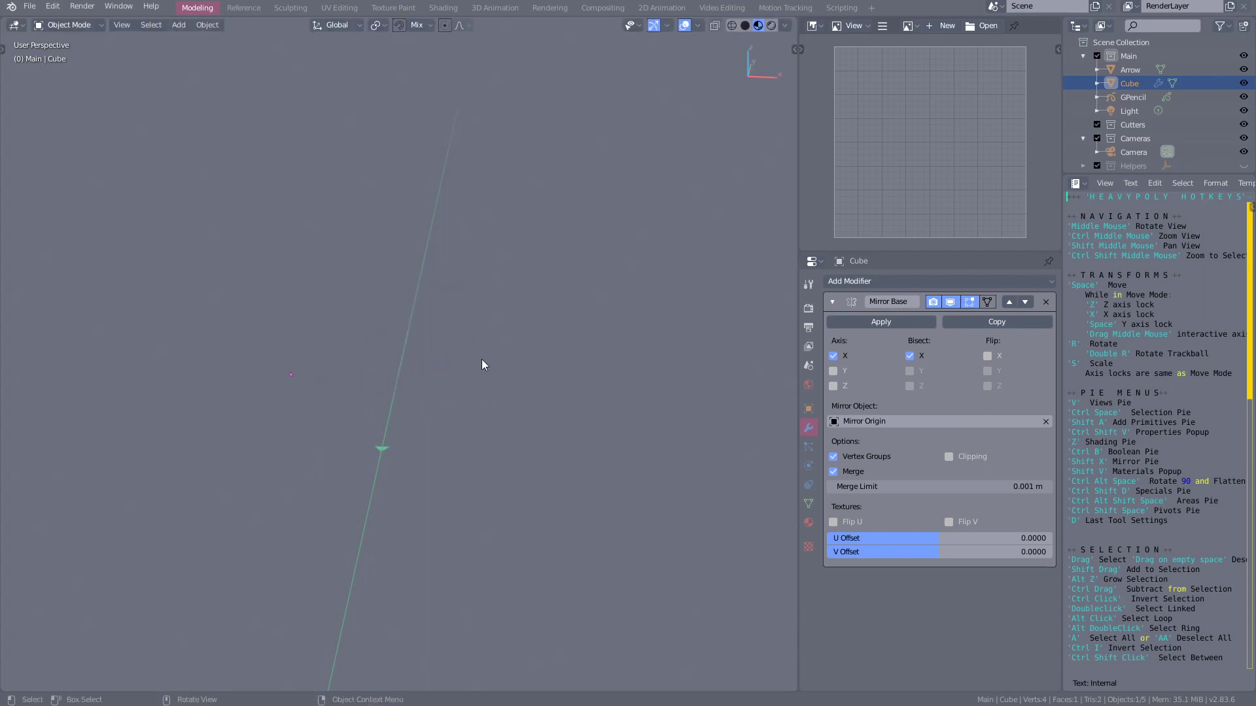
# Try Flip X on the Mirror Base modifier and move the cube back to the positive X side.
pyautogui.click(987, 357)
pyautogui.click(987, 357)
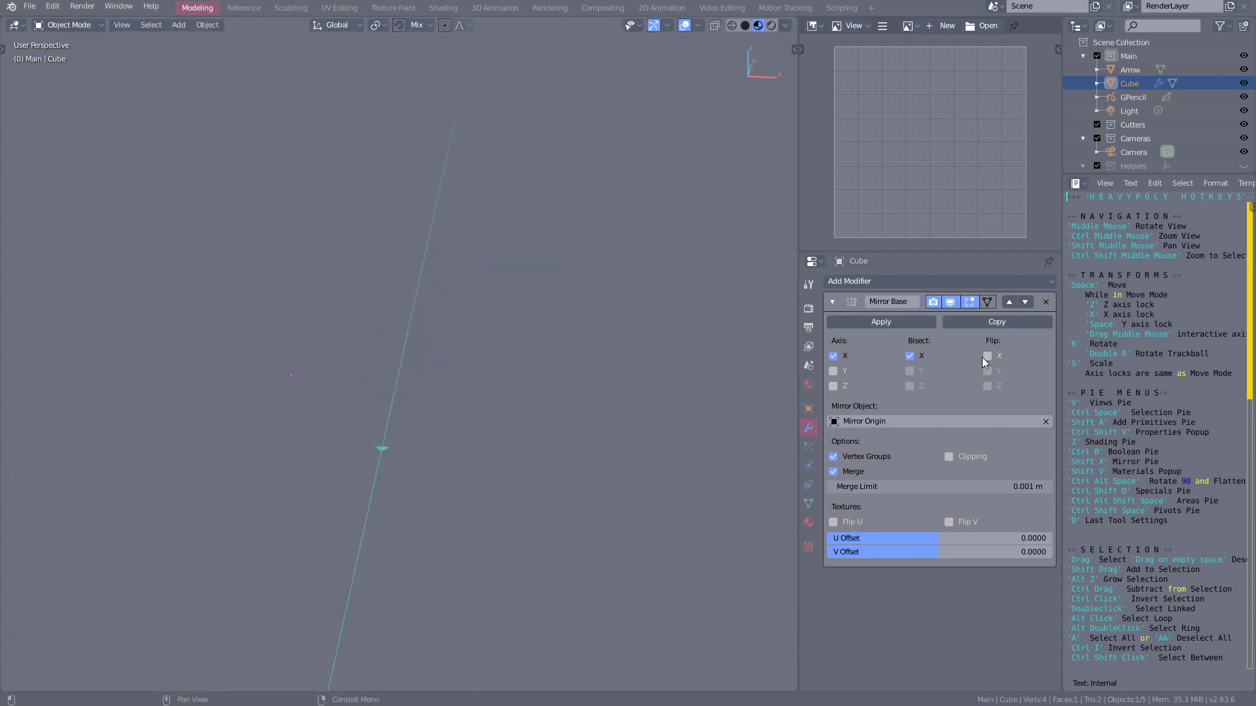
pyautogui.click(987, 357)
pyautogui.press('g')
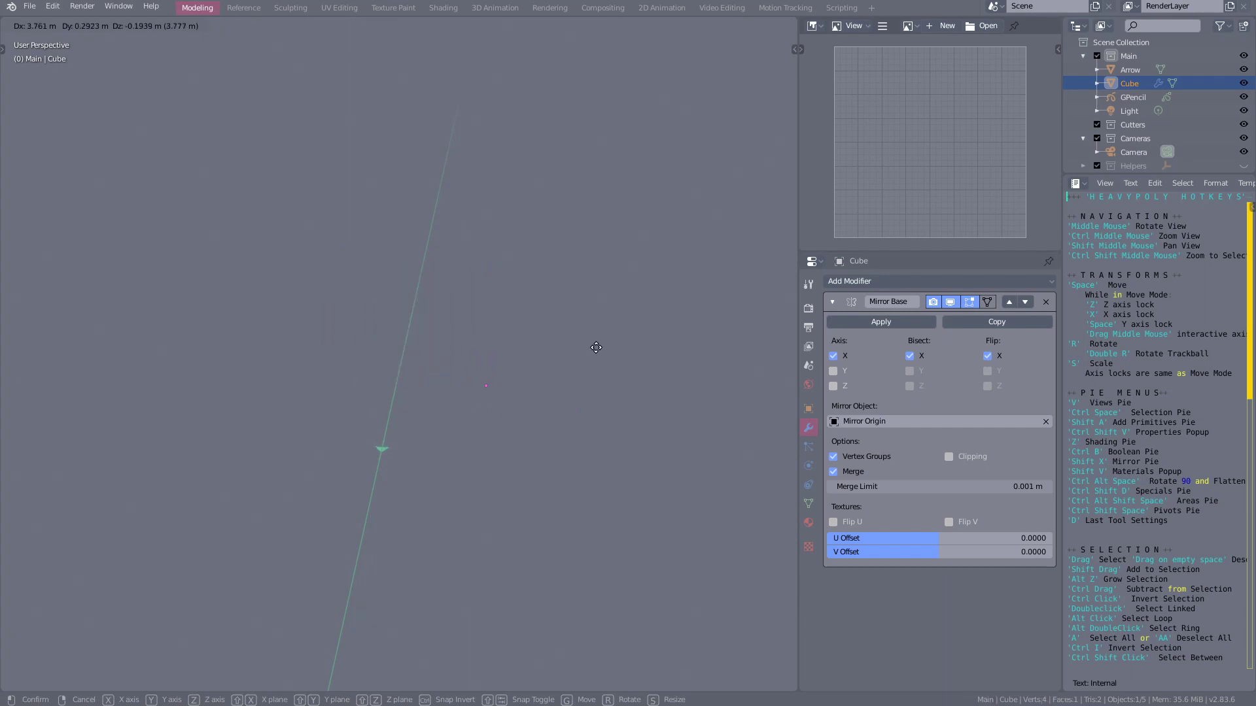
pyautogui.click(595, 347)
# Turn off Flip X and place the cube on the positive X side of the mirror plane.
pyautogui.click(988, 356)
pyautogui.press('g')
pyautogui.click(648, 380)
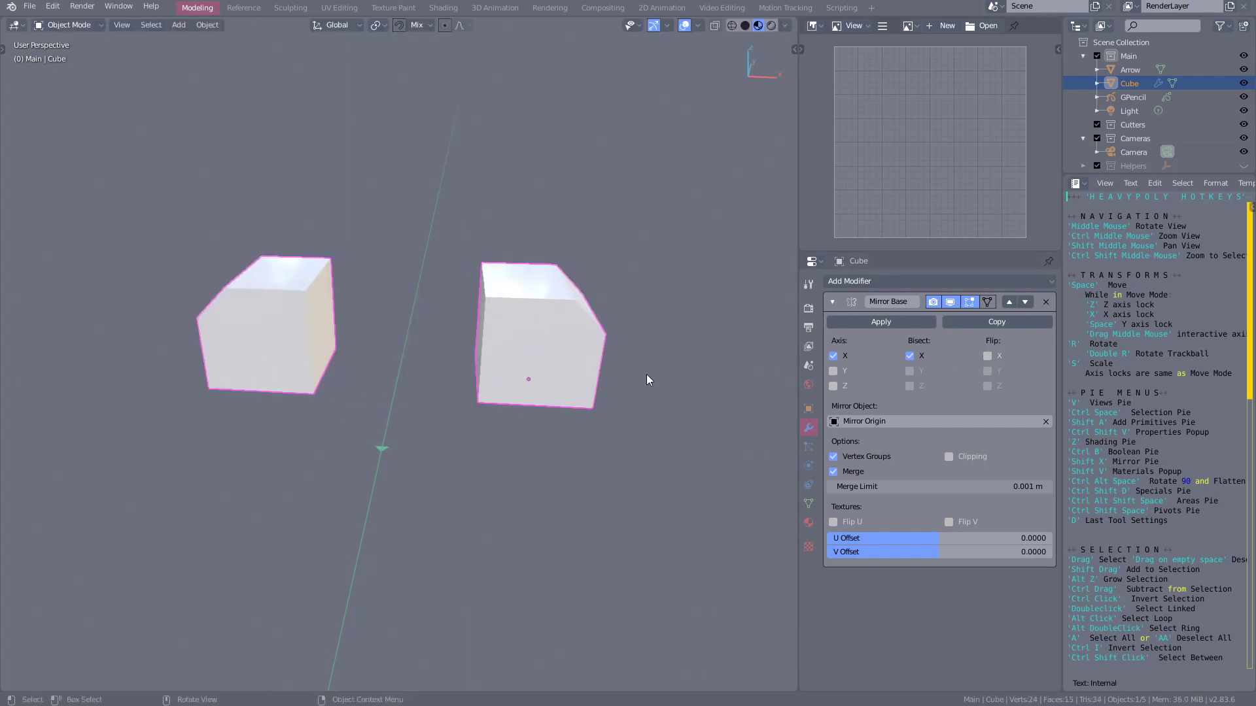
# Enable the Y and Z axes in the Mirror Base modifier.
pyautogui.moveTo(647, 379); pyautogui.dragTo(575, 372, button='middle')
pyautogui.click(833, 371)
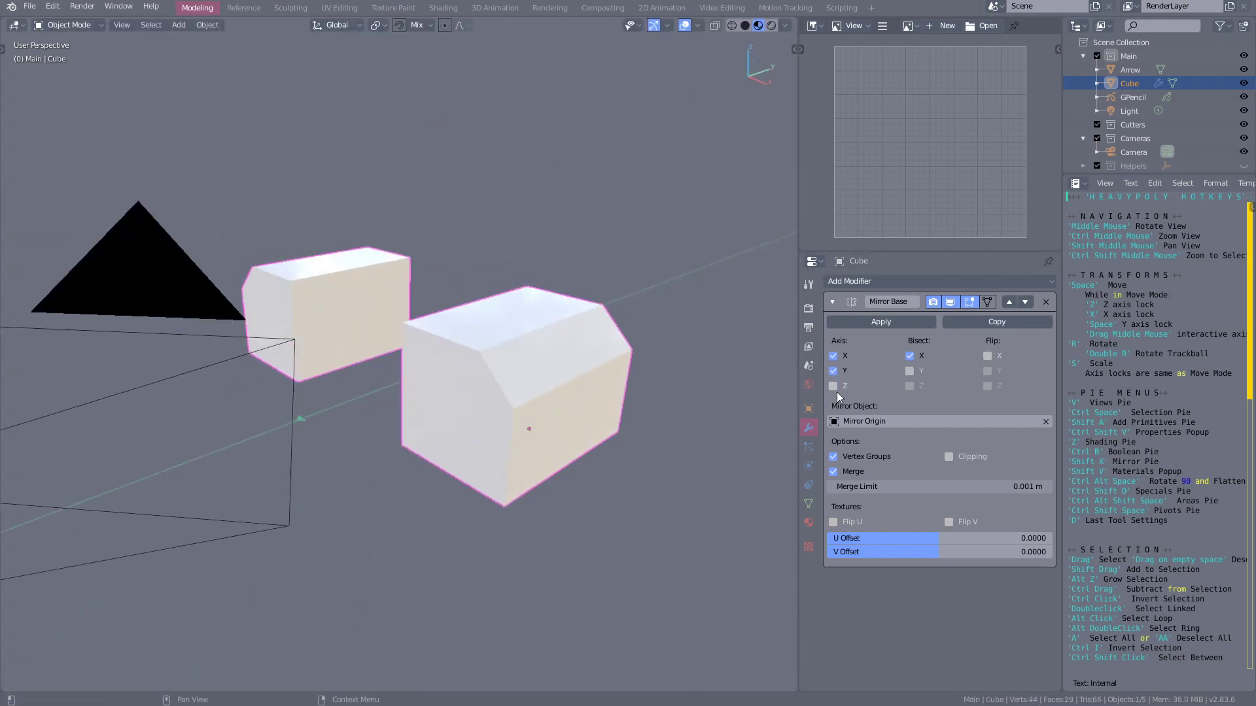
pyautogui.click(833, 386)
pyautogui.moveTo(687, 415); pyautogui.dragTo(636, 366, button='middle')
# Rotate the cube freely with trackball rotation and move it farther from the mirror origin.
pyautogui.press('r')
pyautogui.press('r')
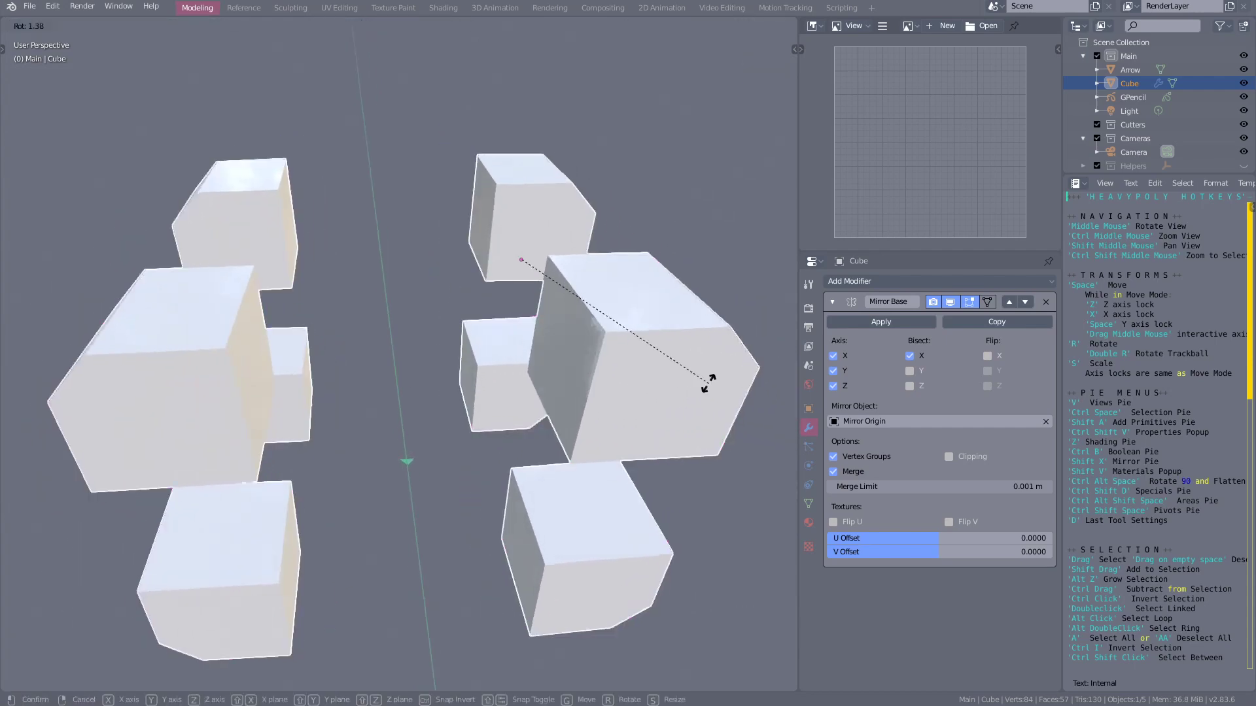
pyautogui.click(768, 383)
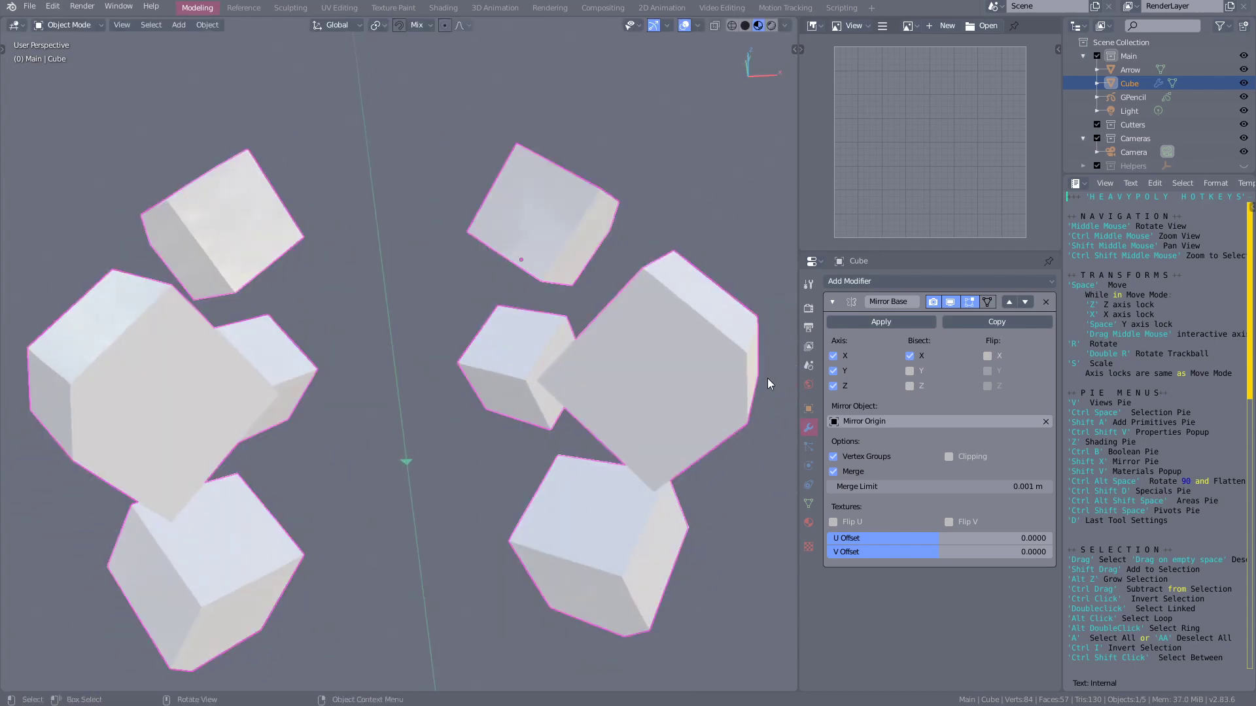
pyautogui.press('space')
pyautogui.click(705, 266)
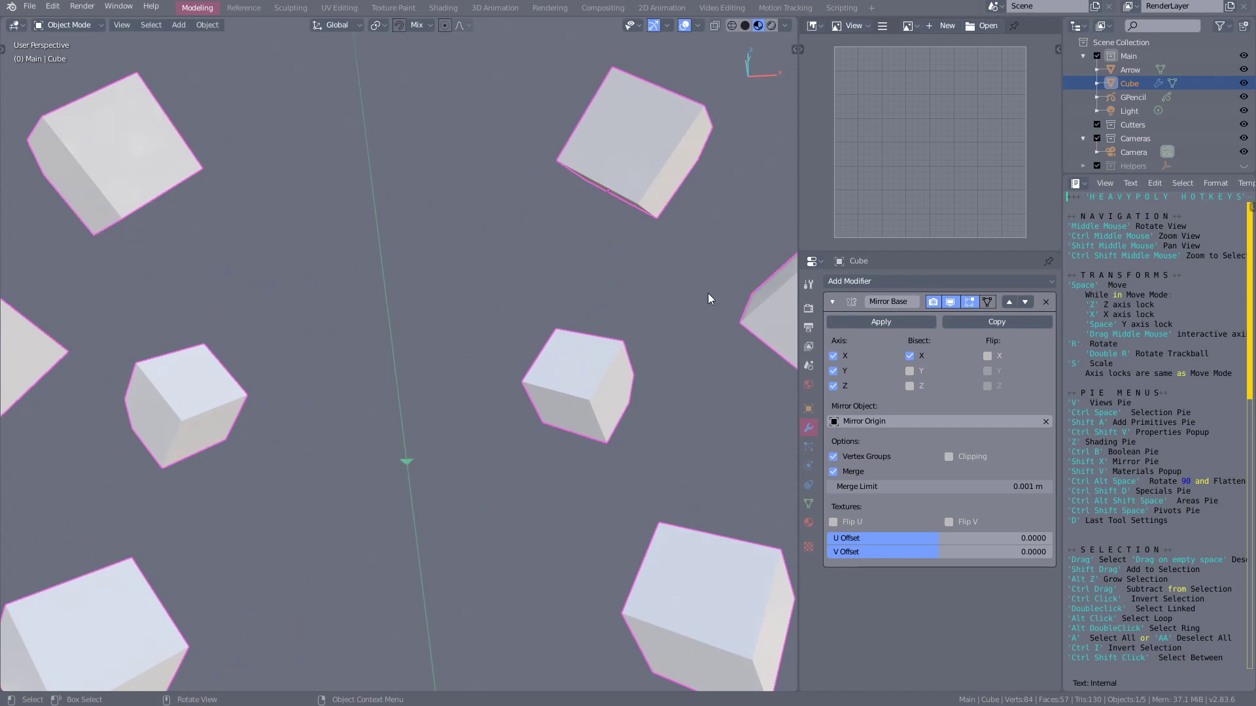
# Remove the Mirror Base modifier from the cube.
pyautogui.click(1044, 302)
pyautogui.moveTo(752, 337); pyautogui.dragTo(529, 288, button='middle')
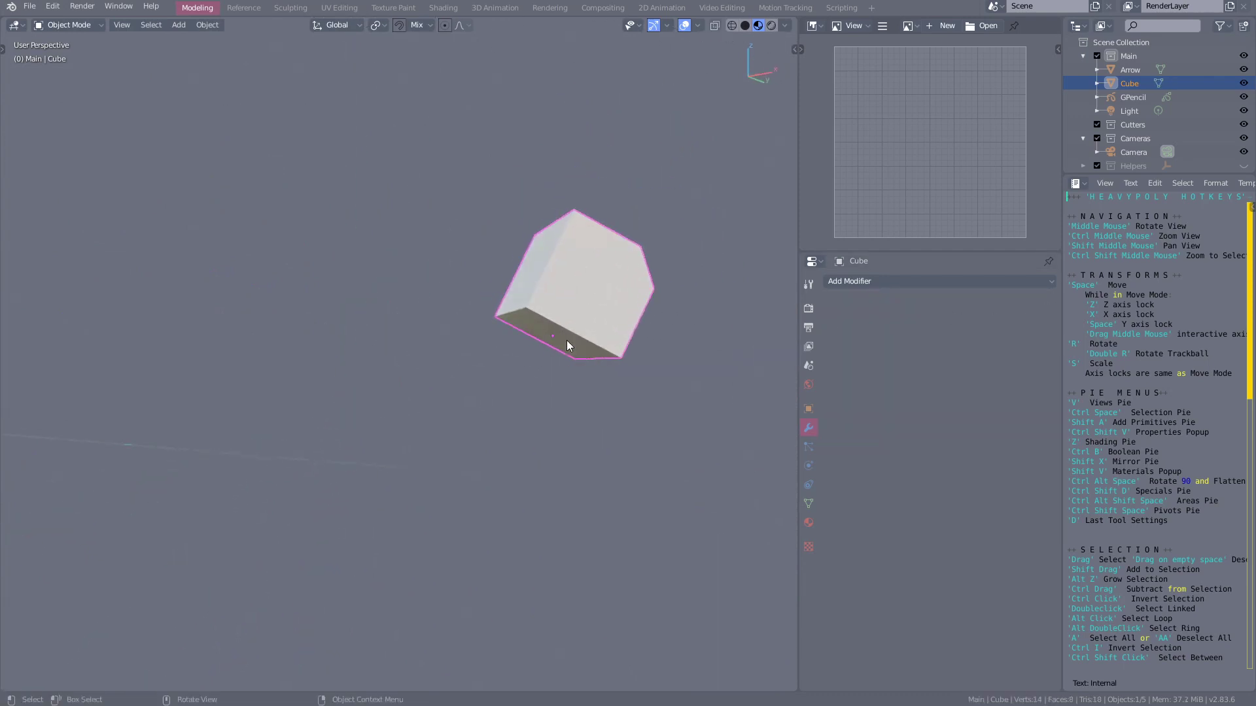
pyautogui.moveTo(768, 411); pyautogui.dragTo(619, 359, button='middle')
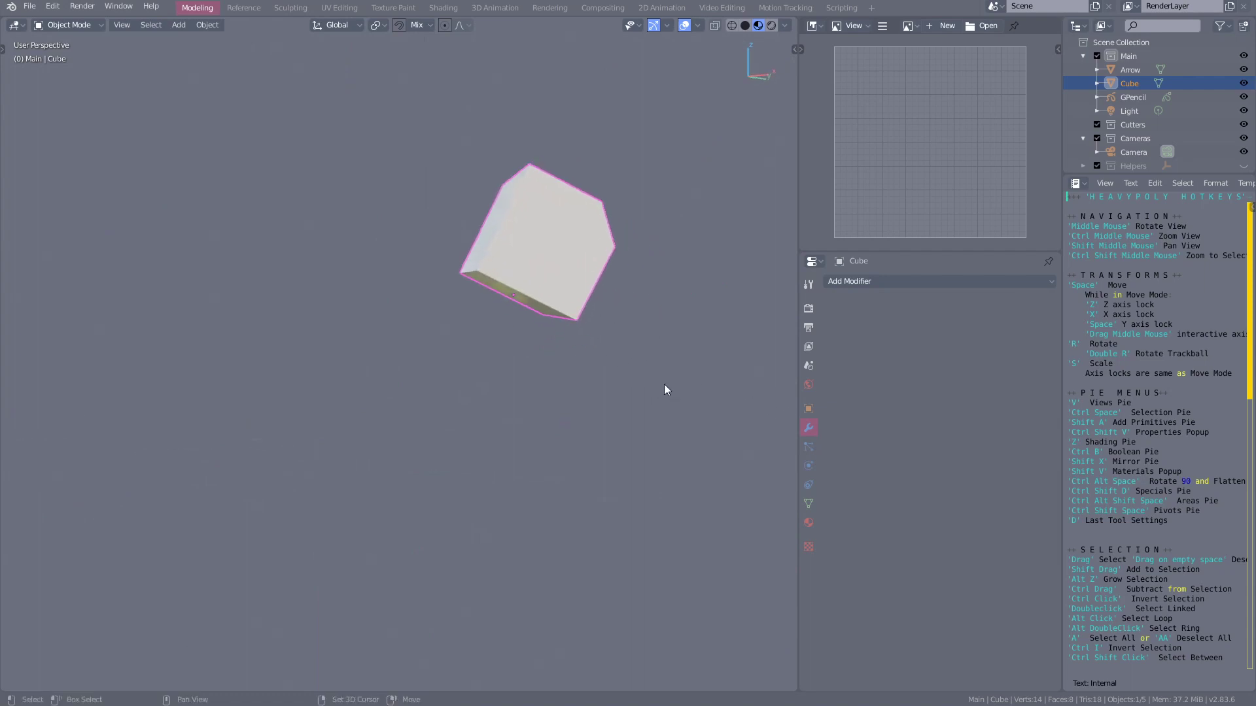
# Add a Live Mirror Local modifier to the rotated cube from the symmetry options.
pyautogui.hotkey('shift', 'x')
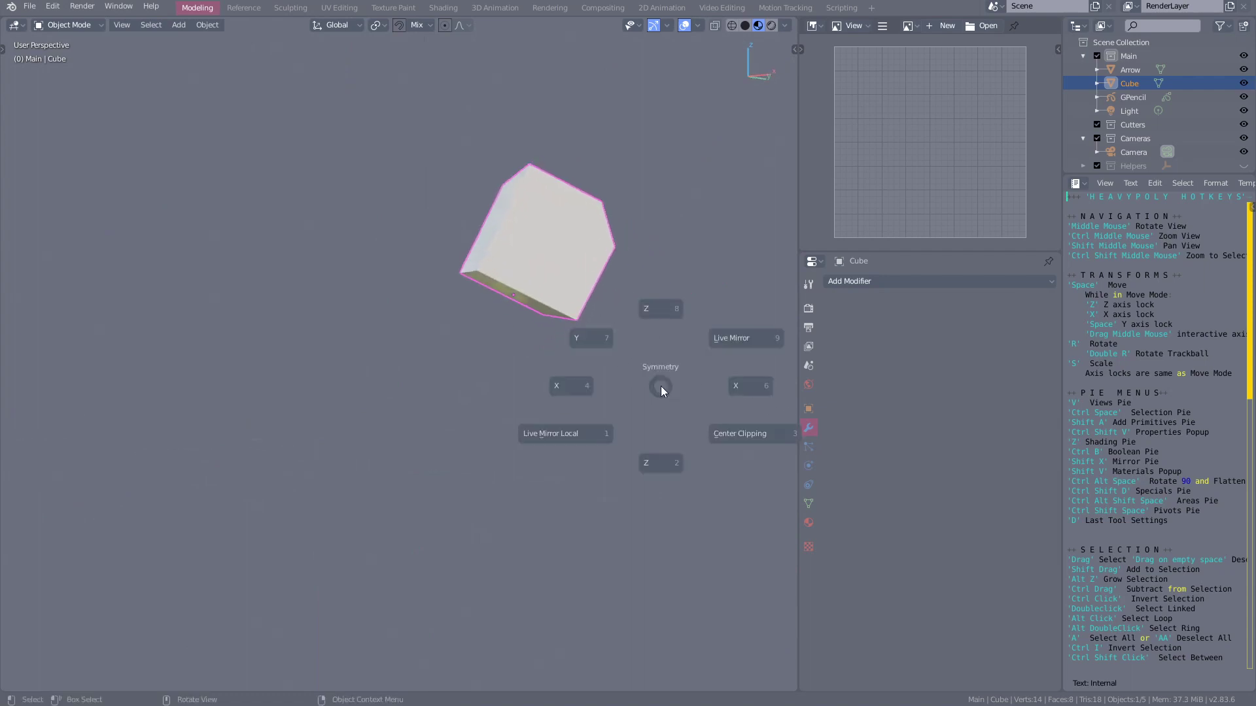
pyautogui.click(586, 433)
pyautogui.moveTo(661, 391); pyautogui.dragTo(505, 321, button='middle')
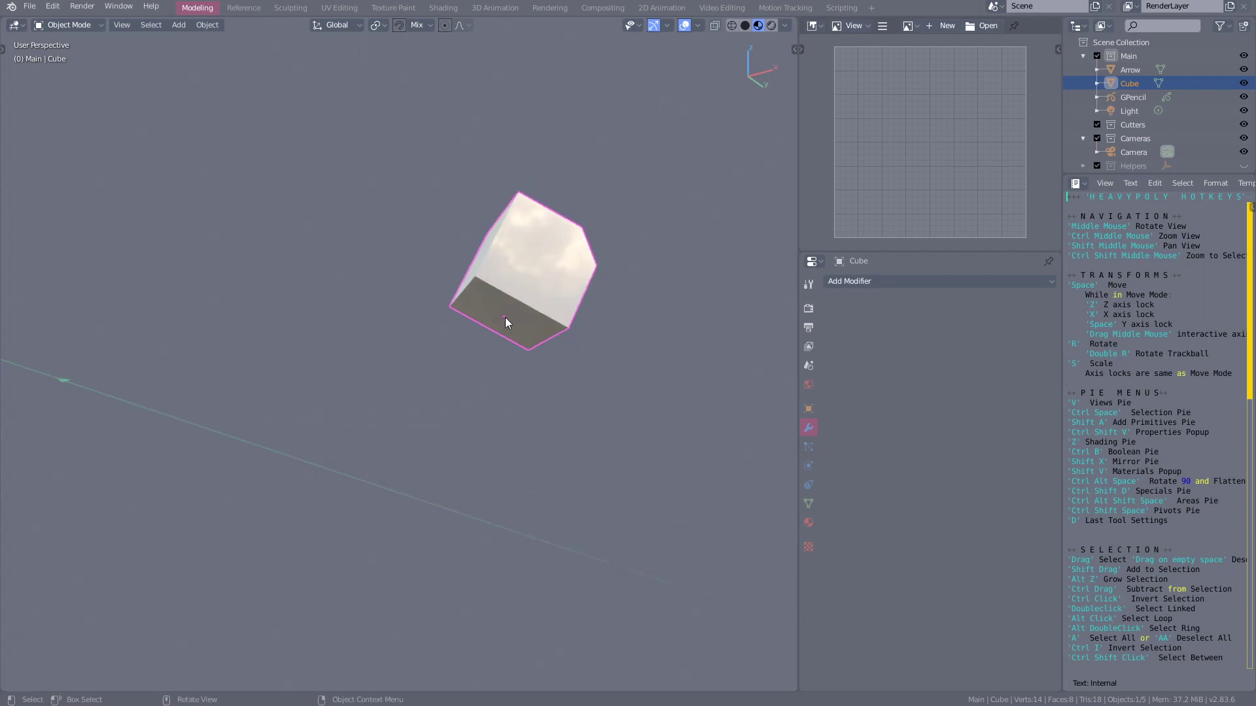
pyautogui.hotkey('shift', 'x')
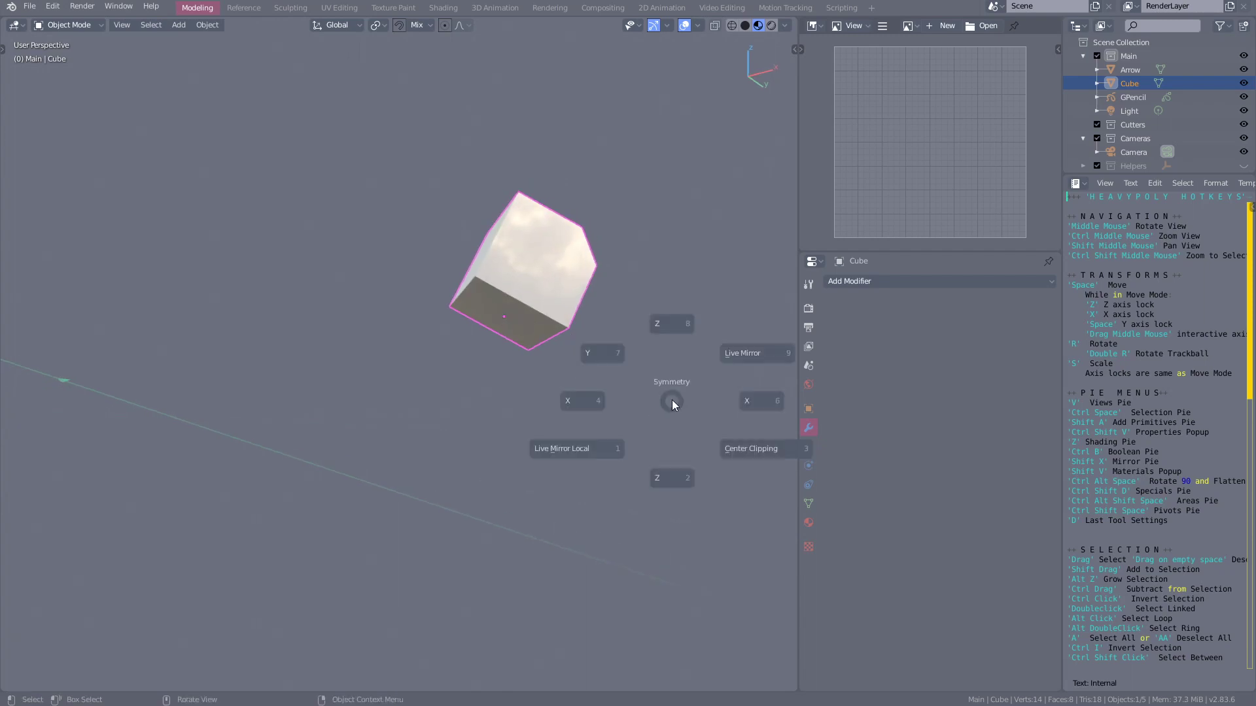
pyautogui.click(590, 449)
pyautogui.moveTo(590, 450); pyautogui.dragTo(710, 347, button='middle')
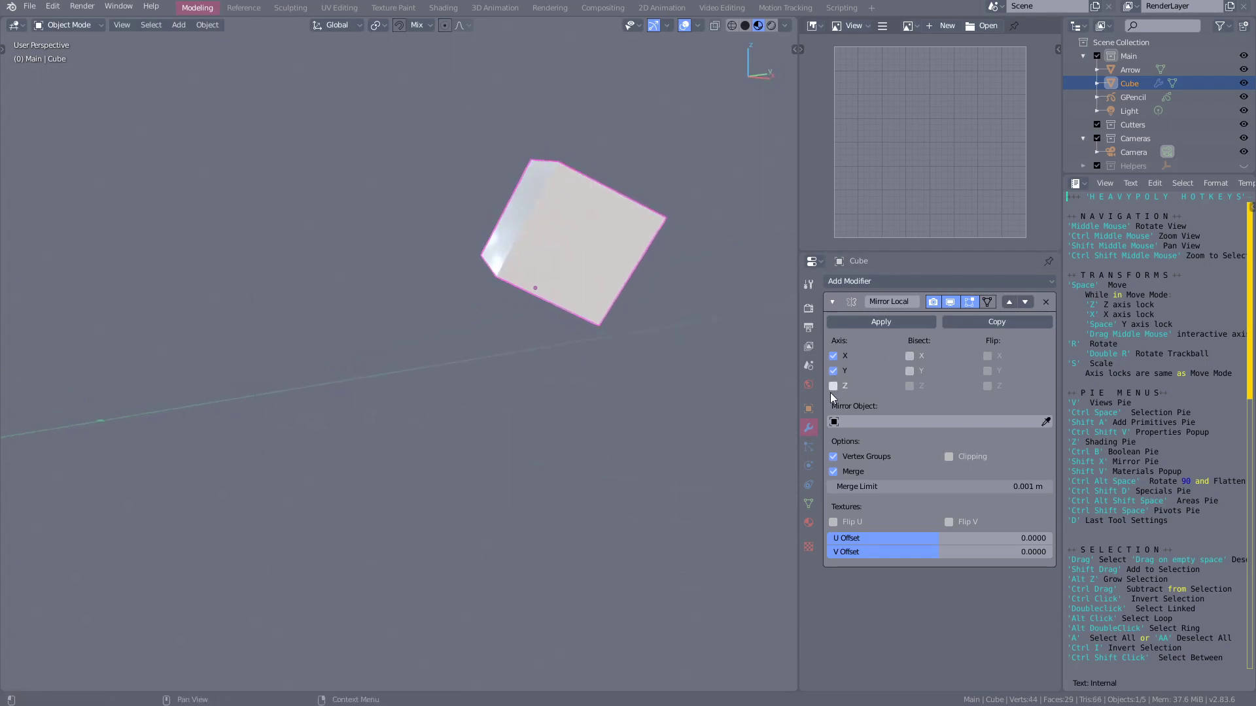
# Extend the Mirror Local modifier to the Y and Z axes and turn on Bisect for X only.
pyautogui.click(833, 387)
pyautogui.click(910, 371)
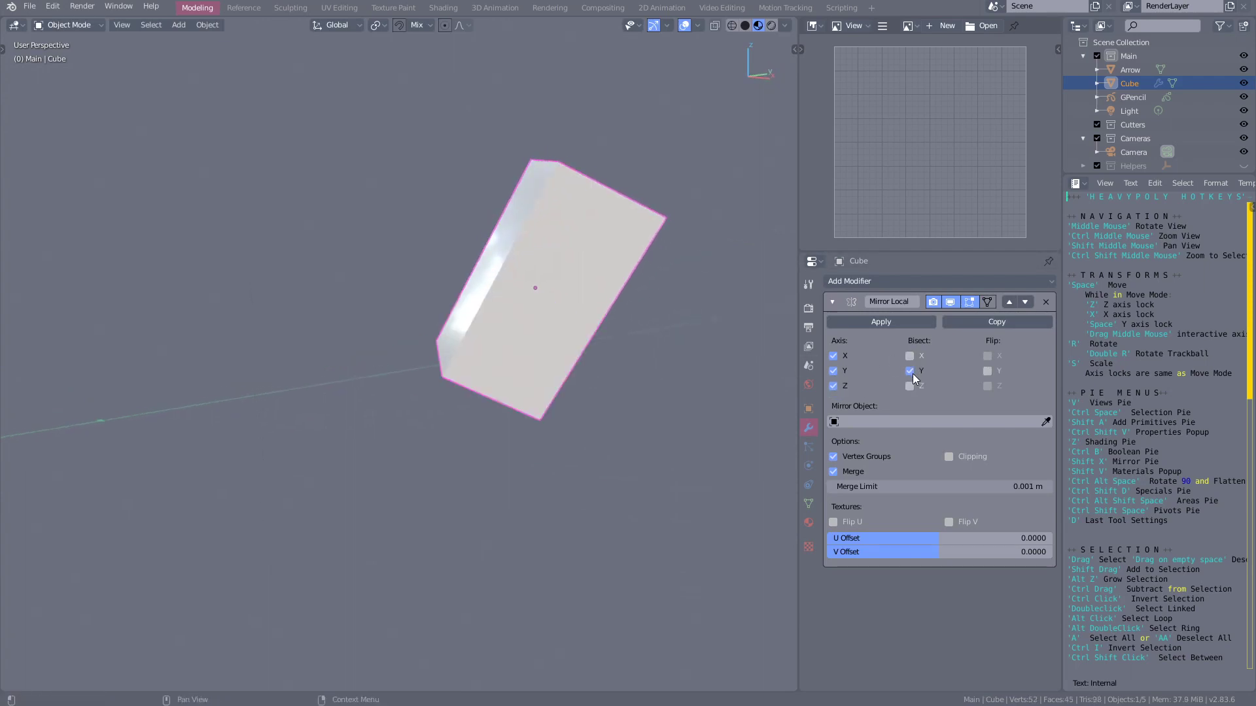
pyautogui.click(911, 372)
pyautogui.click(910, 358)
pyautogui.click(911, 360)
pyautogui.click(910, 357)
pyautogui.moveTo(703, 288); pyautogui.dragTo(641, 266, button='middle')
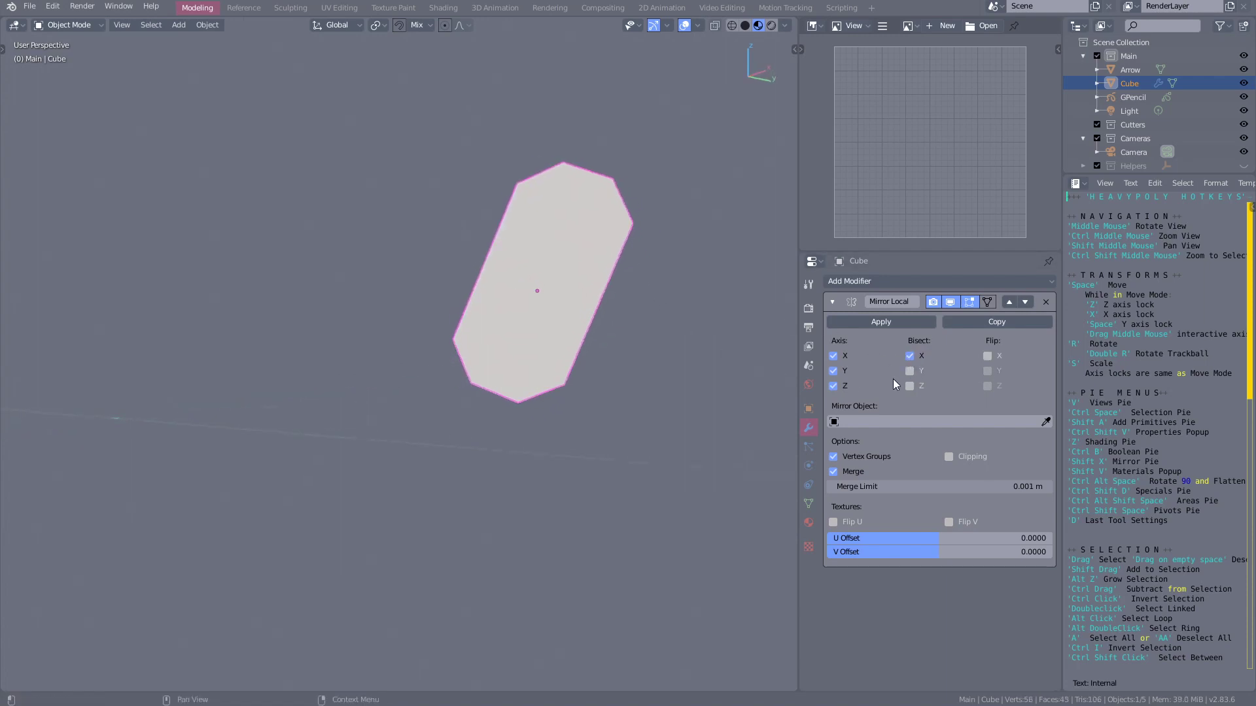
pyautogui.moveTo(772, 366); pyautogui.dragTo(524, 379, button='middle')
# Select the cube's whole mesh in Edit Mode and move it away from the object's origin.
pyautogui.press('Tab')
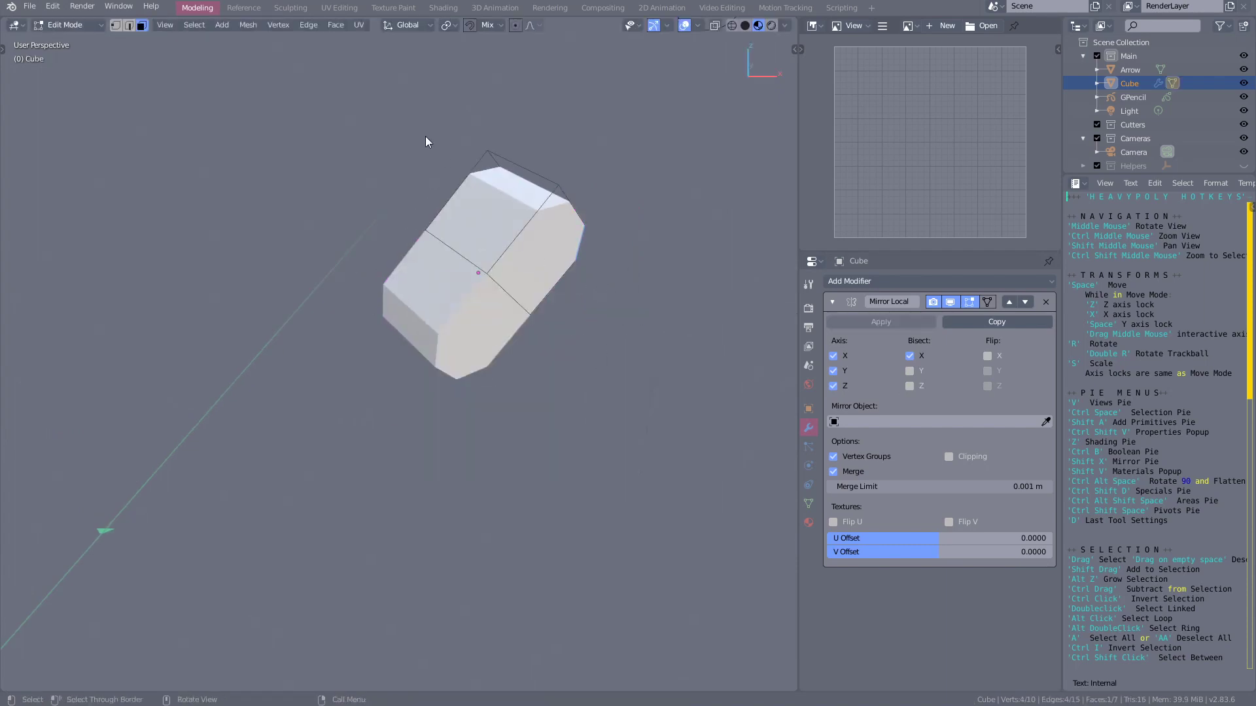
pyautogui.moveTo(391, 118); pyautogui.dragTo(636, 364)
pyautogui.press('g')
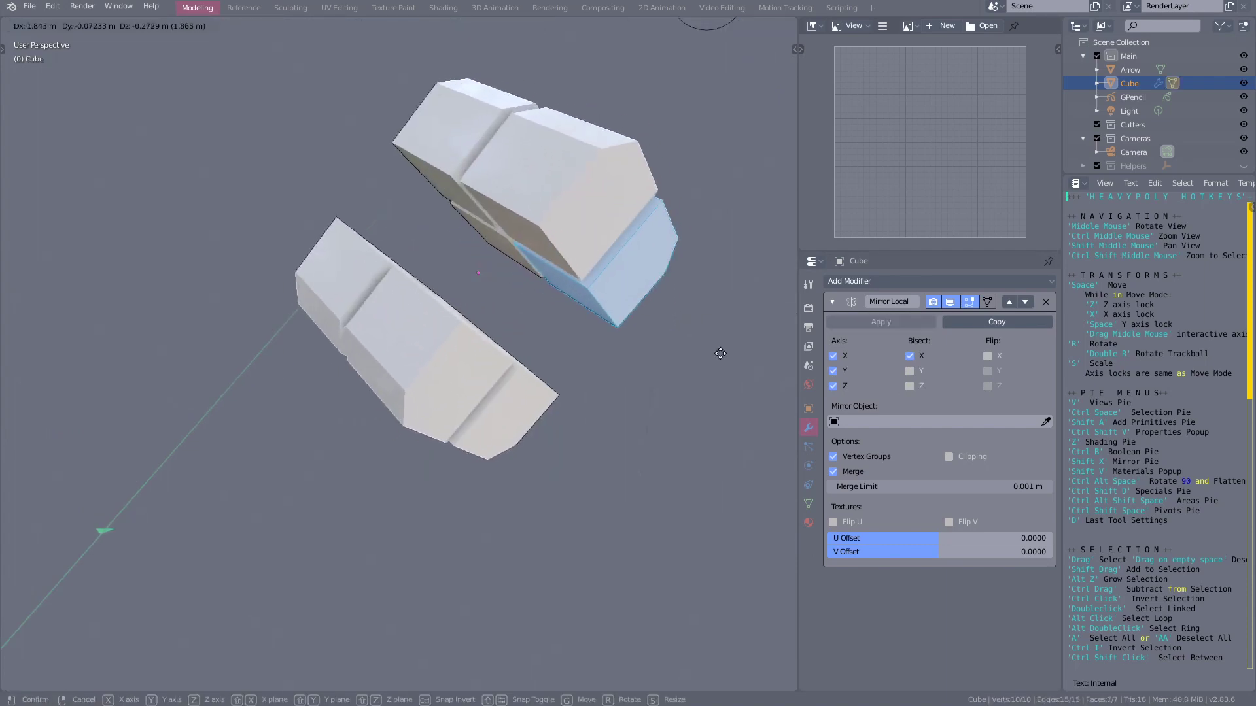
pyautogui.click(673, 348)
pyautogui.moveTo(673, 347); pyautogui.dragTo(455, 222, button='middle')
pyautogui.press('Tab')
# Examine the source block's inner corner vertices around the mirror origin in Edit Mode.
pyautogui.press('Tab')
pyautogui.moveTo(622, 324); pyautogui.dragTo(569, 250, button='middle')
pyautogui.click(501, 342)
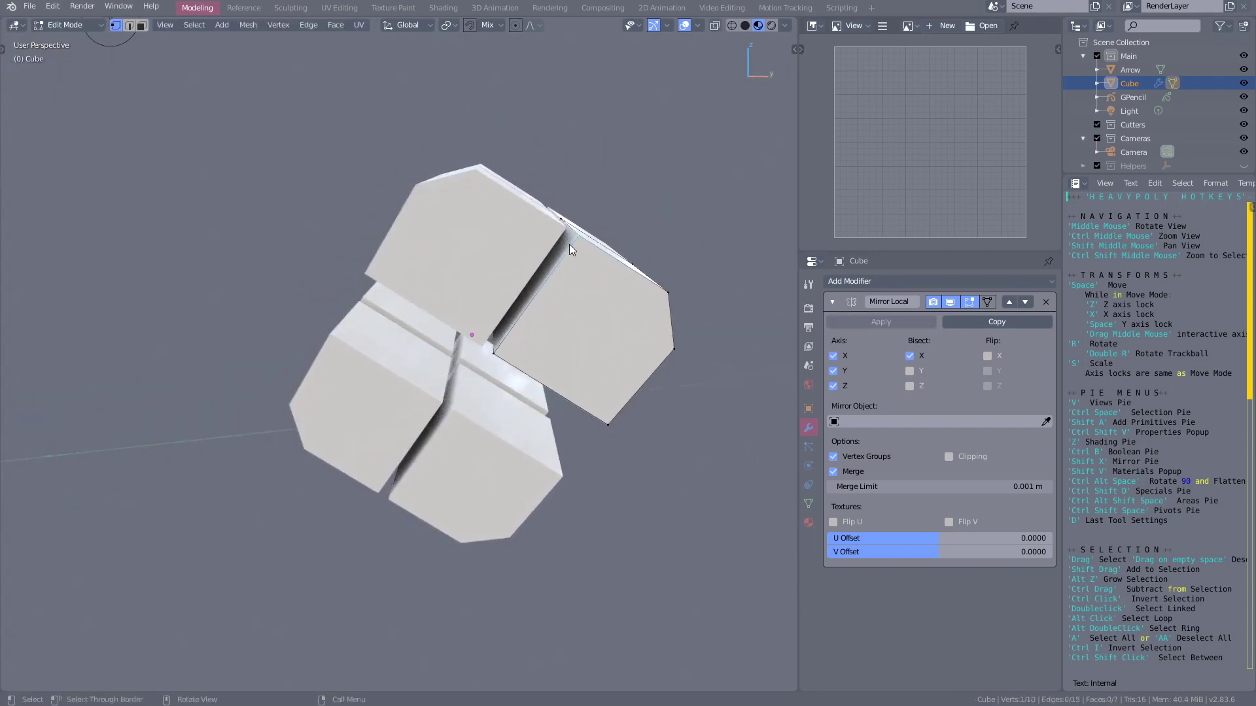
pyautogui.moveTo(492, 353); pyautogui.dragTo(552, 361, button='middle')
pyautogui.click(490, 326)
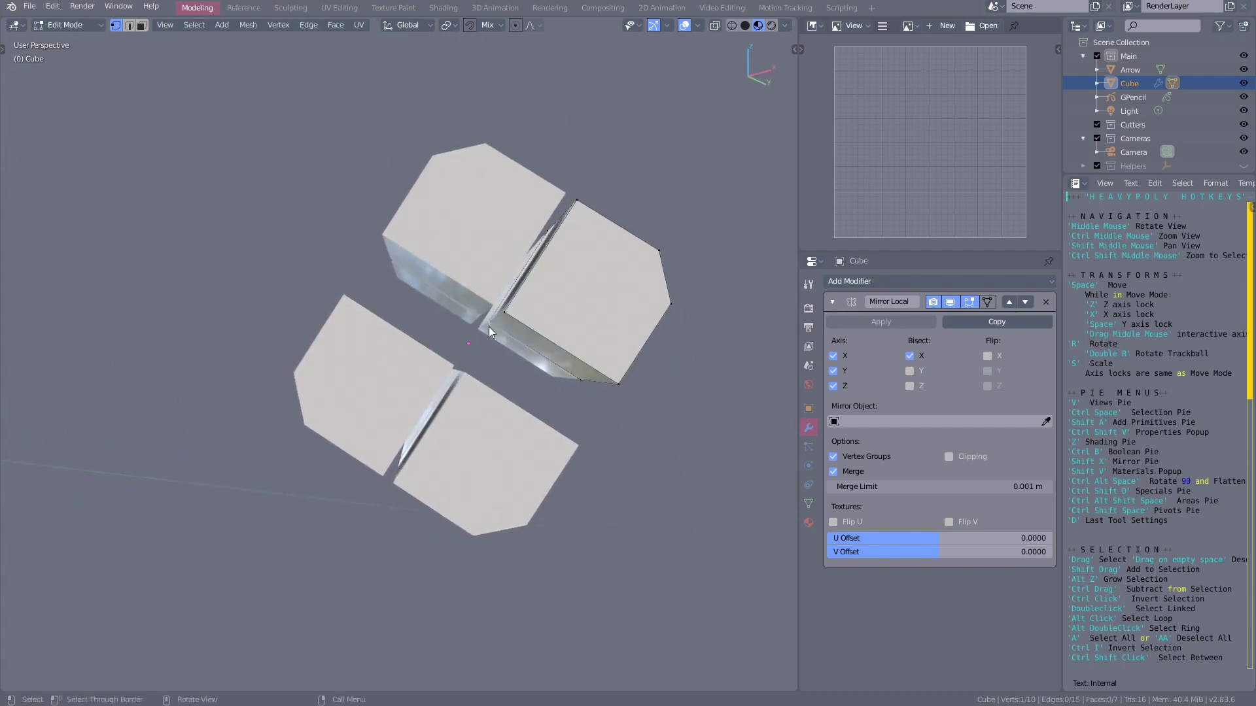
pyautogui.moveTo(571, 402)
pyautogui.mouseDown(button='middle')
pyautogui.moveTo(513, 327)
pyautogui.moveTo(463, 445)
pyautogui.moveTo(551, 378)
pyautogui.mouseUp(button='middle')
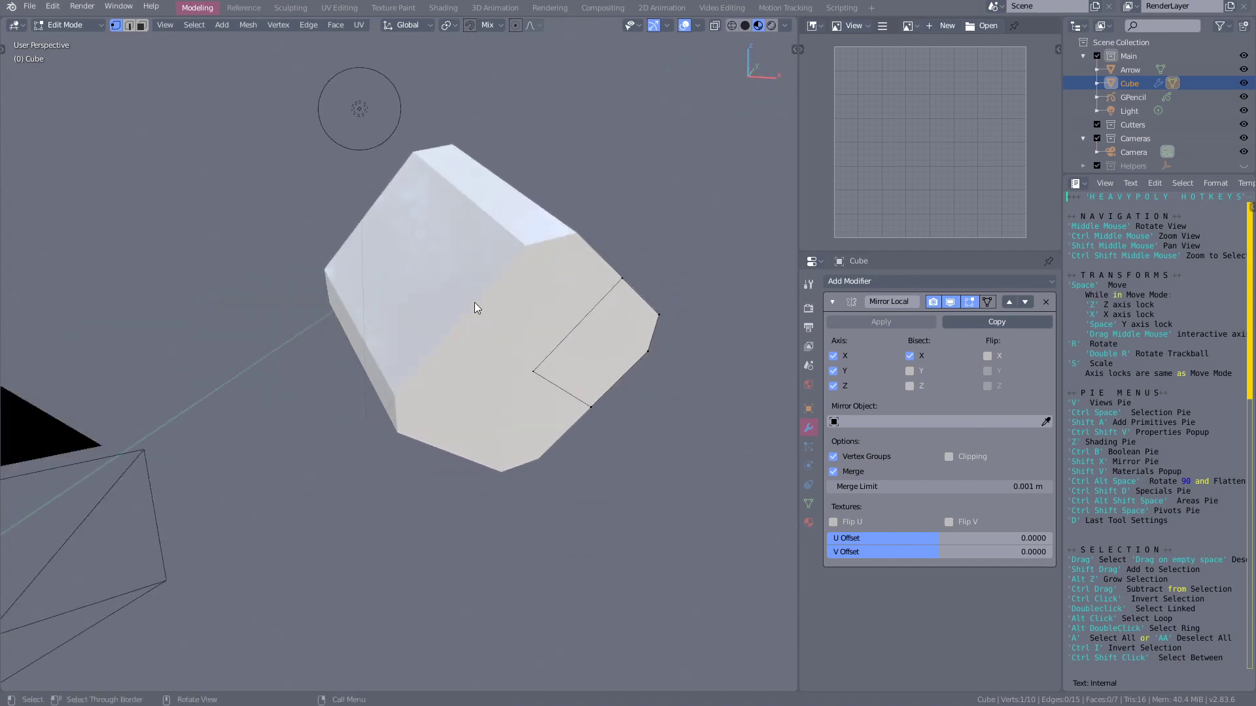
# Switch the viewport to wireframe and duplicate the block's corner vertex to a spot away from the mesh.
pyautogui.press('z')
pyautogui.click(410, 315)
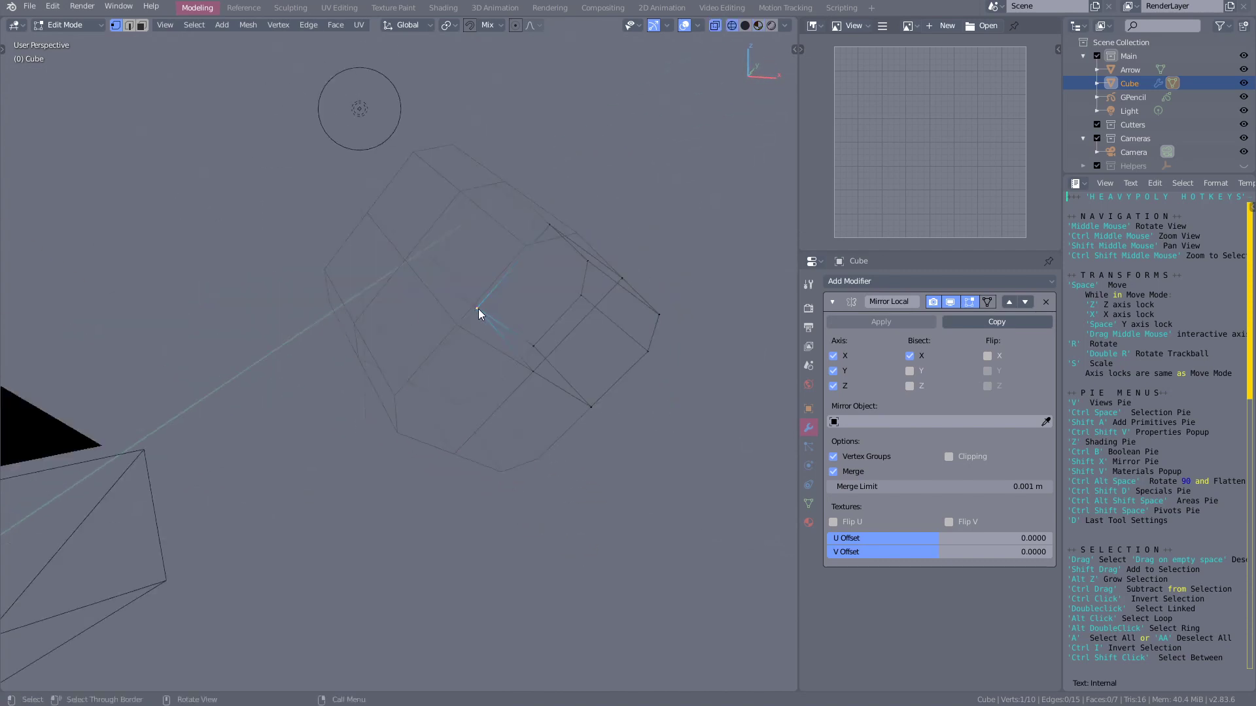
pyautogui.click(531, 371)
pyautogui.moveTo(580, 425); pyautogui.dragTo(580, 261, button='middle')
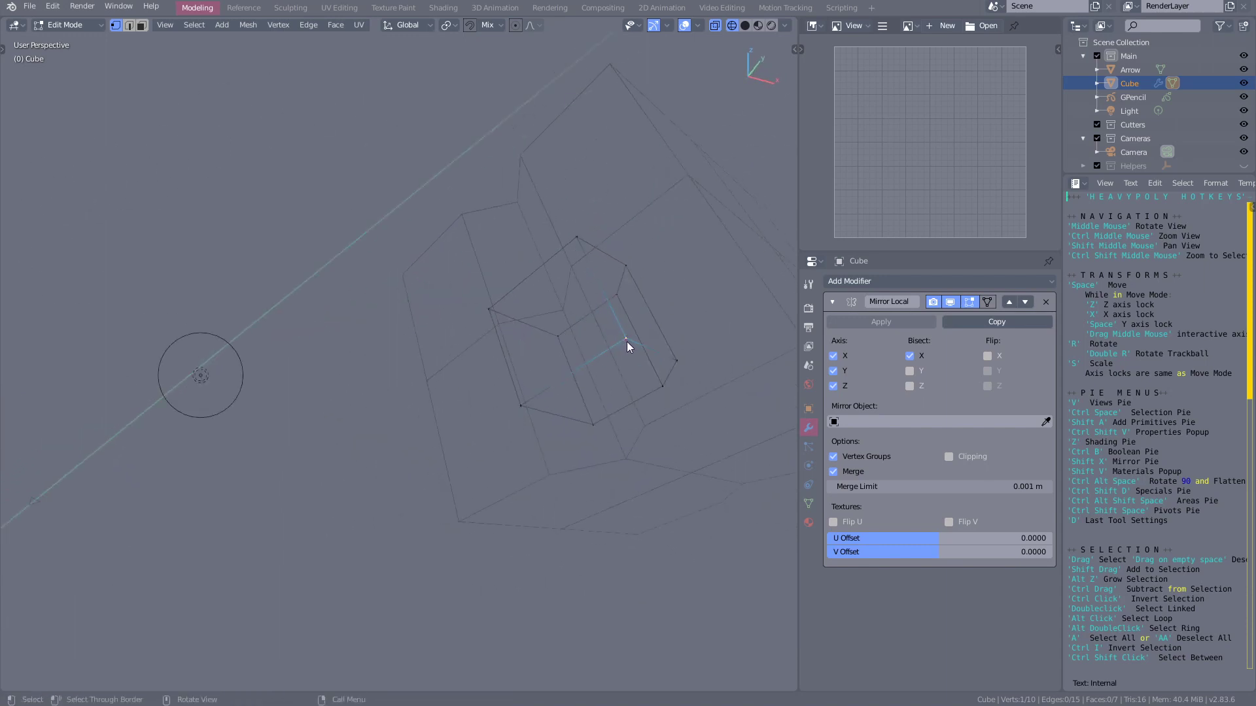
pyautogui.hotkey('shift', 'd')
pyautogui.click(457, 149)
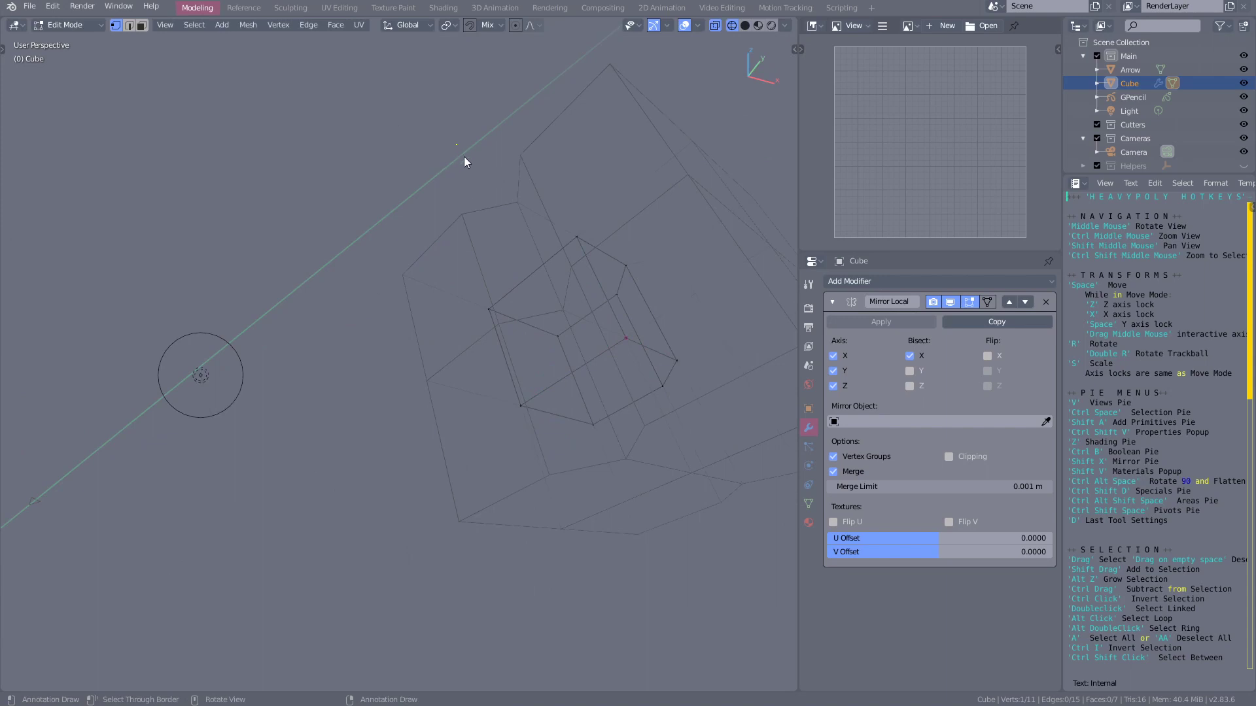
pyautogui.moveTo(464, 162); pyautogui.dragTo(514, 356, button='middle')
pyautogui.moveTo(418, 257); pyautogui.dragTo(357, 246, button='middle')
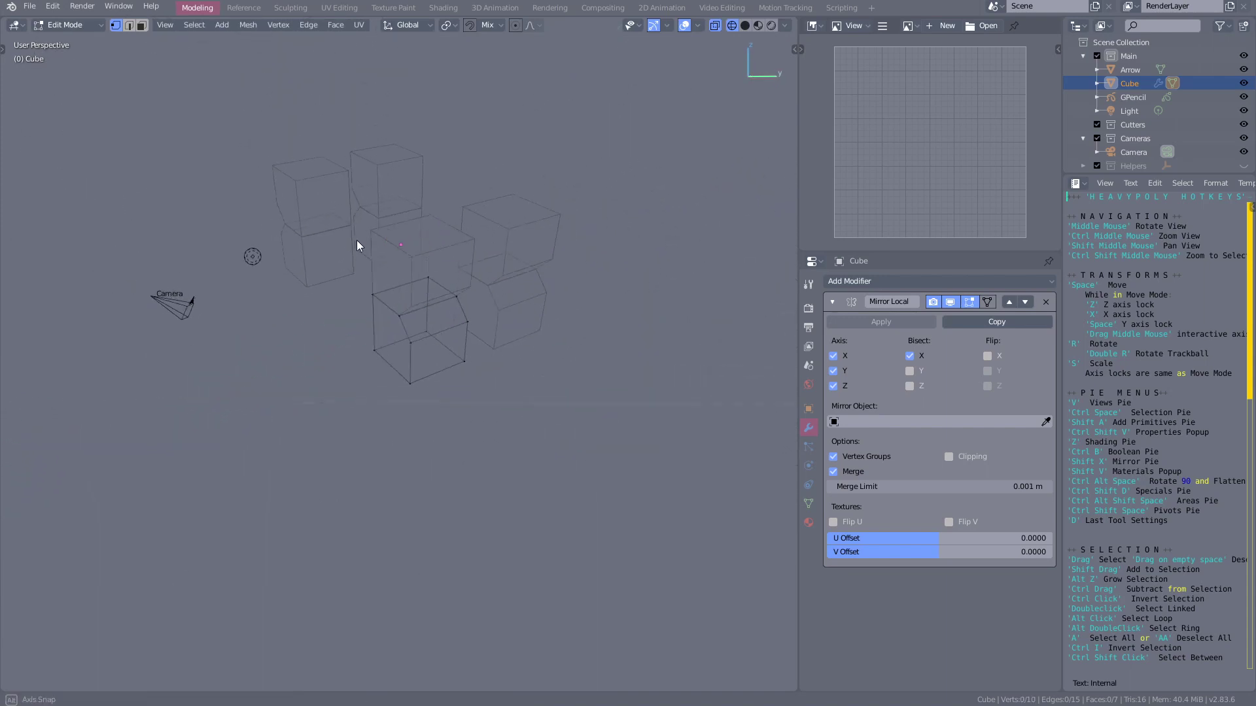
# Return the viewport to shaded display and leave Edit Mode.
pyautogui.press('z')
pyautogui.moveTo(476, 269)
pyautogui.mouseDown(button='middle')
pyautogui.moveTo(470, 299)
pyautogui.moveTo(501, 211)
pyautogui.mouseUp(button='middle')
pyautogui.click(480, 248)
pyautogui.press('Tab')
pyautogui.moveTo(479, 327); pyautogui.dragTo(496, 288, button='middle')
pyautogui.press('Tab')
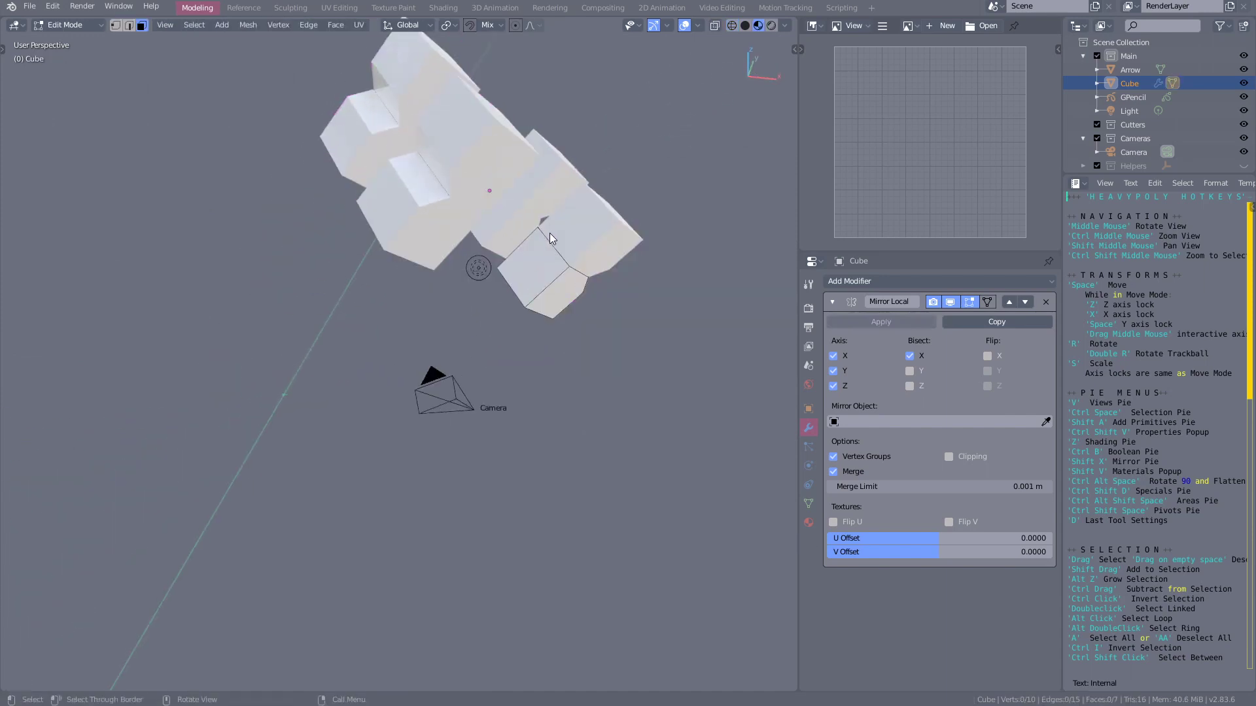
pyautogui.moveTo(549, 233); pyautogui.dragTo(373, 339, button='middle')
pyautogui.press('Tab')
# Move the locally mirrored cube object to a new position in the scene.
pyautogui.scroll(-3, 508, 303)
pyautogui.press('space')
pyautogui.click(570, 279)
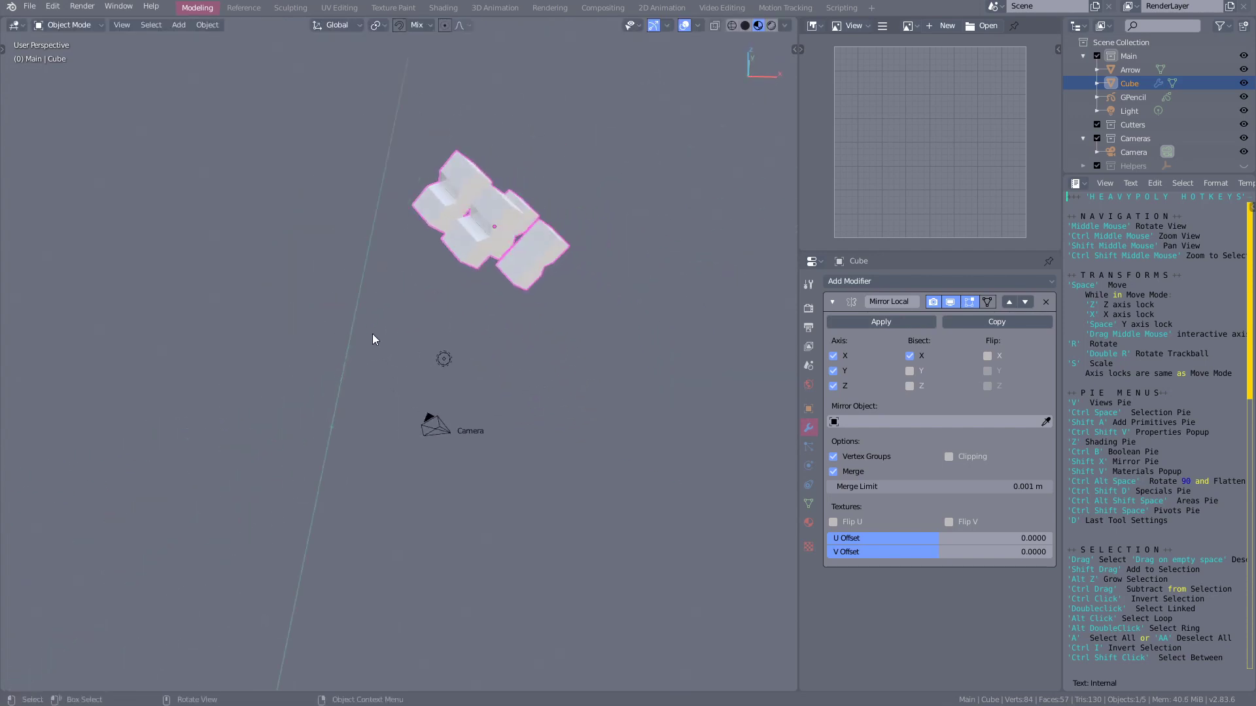
# Delete the light and the camera, and reselect the mirrored cube.
pyautogui.moveTo(373, 339); pyautogui.dragTo(505, 445)
pyautogui.press('Delete')
pyautogui.click(482, 241)
pyautogui.moveTo(579, 351); pyautogui.dragTo(570, 407, button='middle')
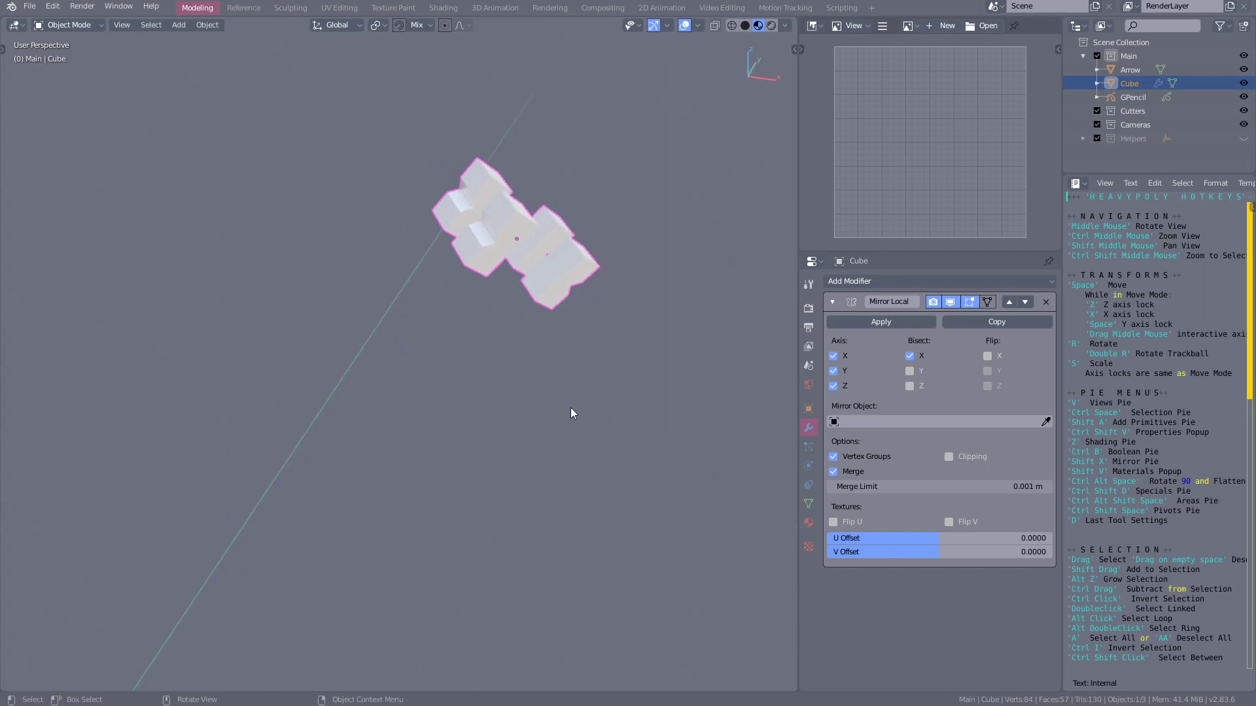
# Add a Live Mirror modifier to the cube to mirror the whole cluster across the scene's X axis.
pyautogui.hotkey('shift', 'x')
pyautogui.click(637, 358)
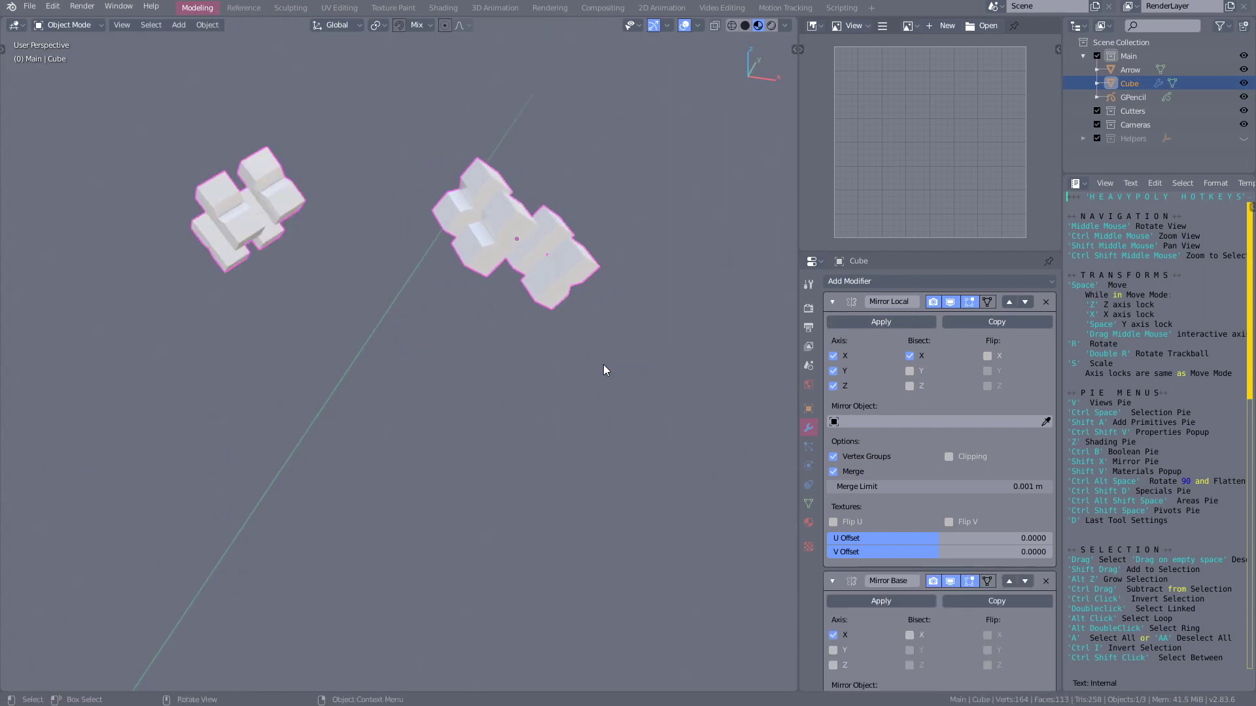
pyautogui.moveTo(603, 363); pyautogui.dragTo(369, 266, button='middle')
# Move the double-mirrored cluster and rotate it freely with trackball rotation.
pyautogui.press('space')
pyautogui.click(455, 338)
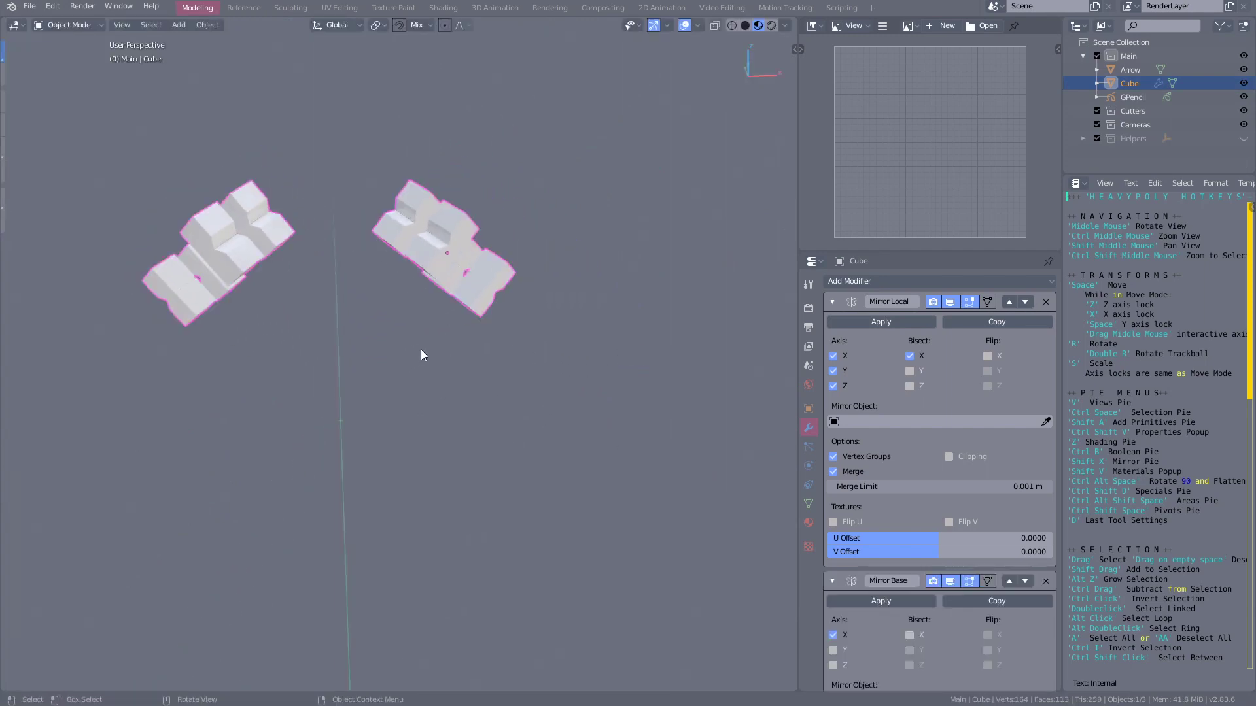
pyautogui.press('r')
pyautogui.press('r')
pyautogui.click(453, 385)
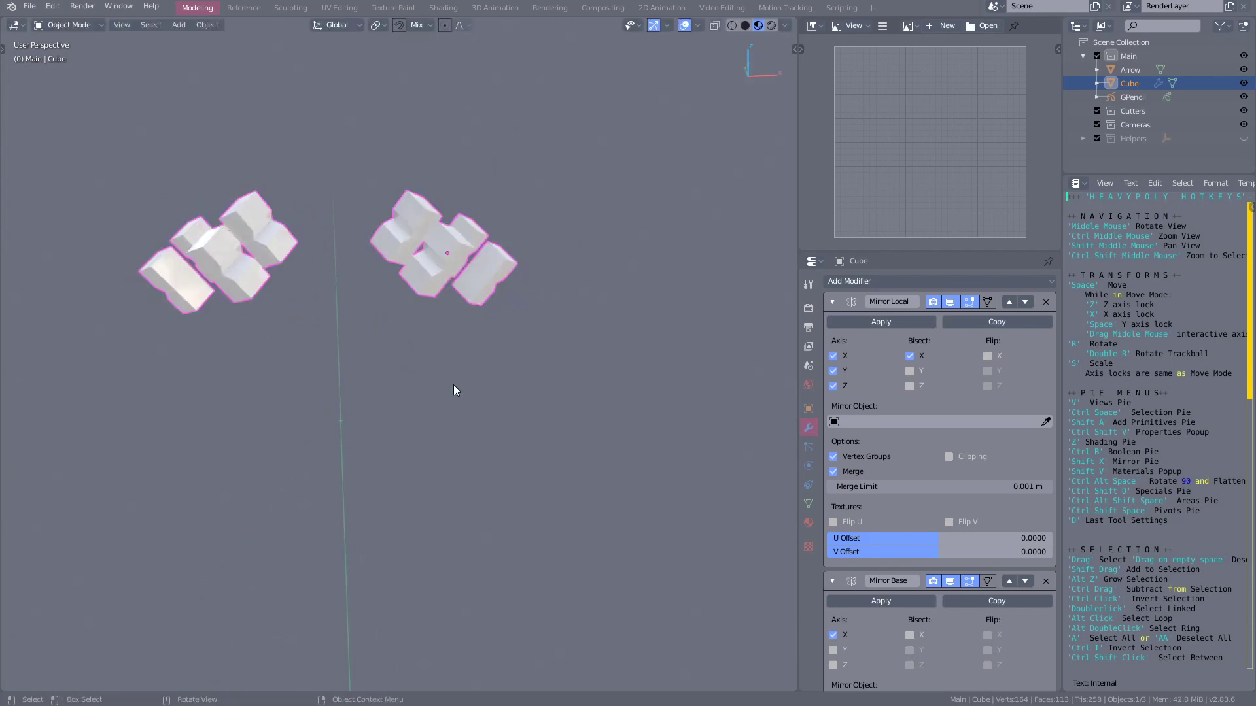
# Enable the Y and Z axes on the Mirror Base modifier and rotate the cube freely with trackball rotation.
pyautogui.click(833, 649)
pyautogui.click(832, 665)
pyautogui.press('r')
pyautogui.press('r')
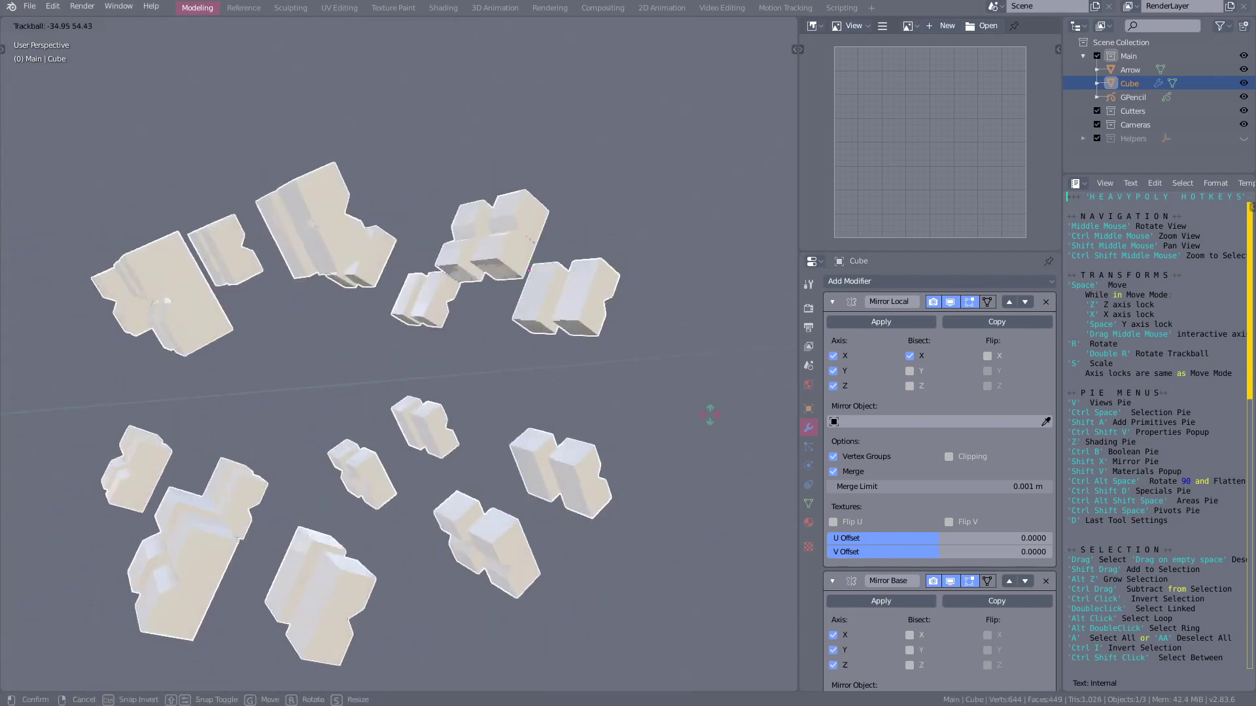
pyautogui.click(606, 446)
pyautogui.moveTo(606, 446); pyautogui.dragTo(680, 452, button='middle')
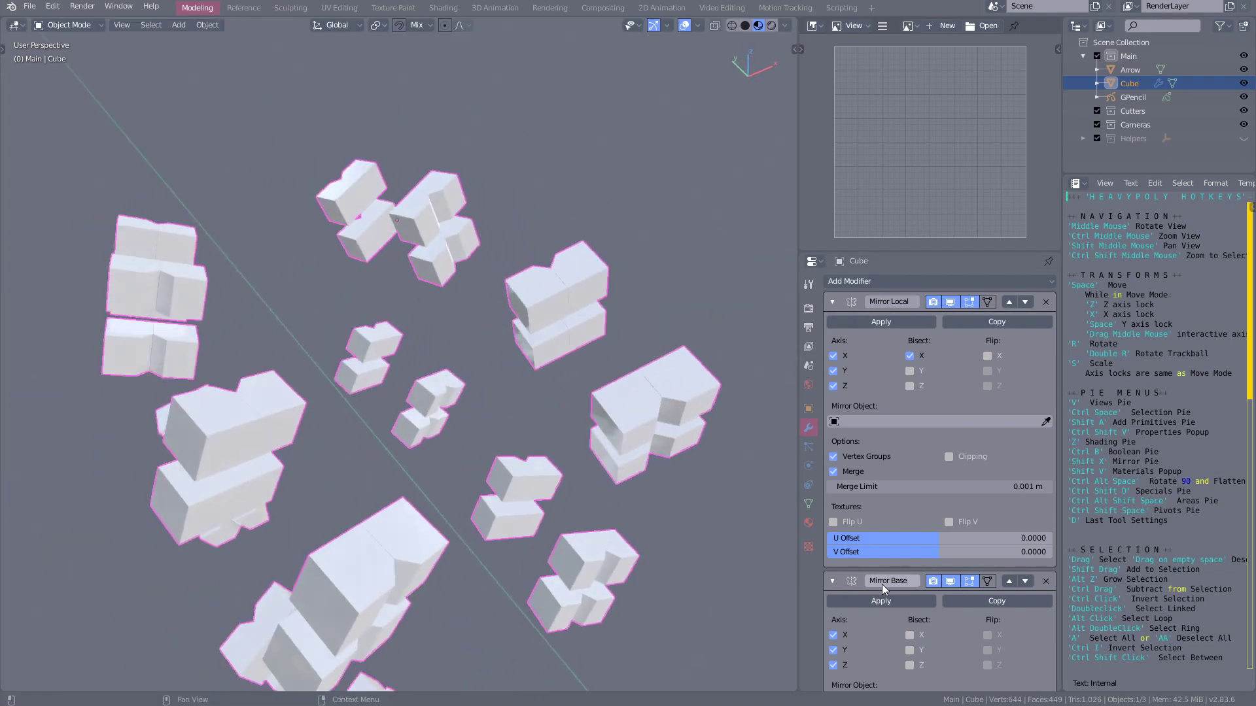
# Remove the Mirror Base and Mirror Local modifiers from the cube.
pyautogui.click(832, 302)
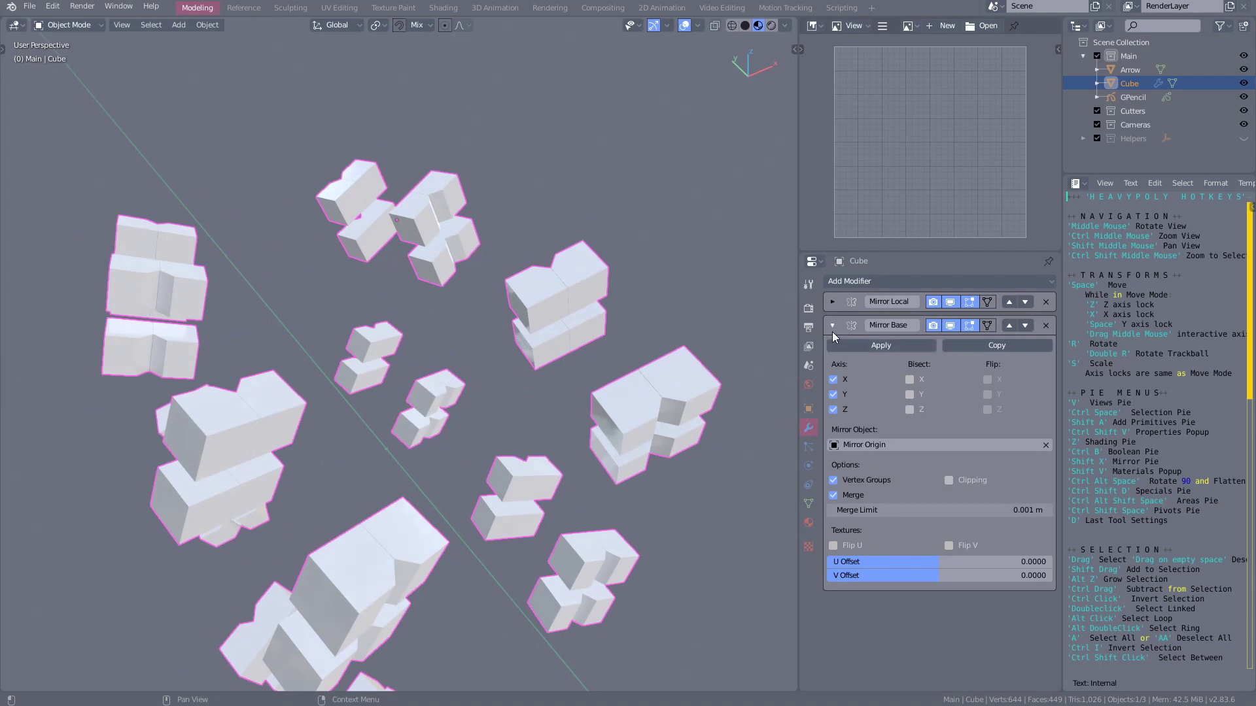
pyautogui.click(1044, 326)
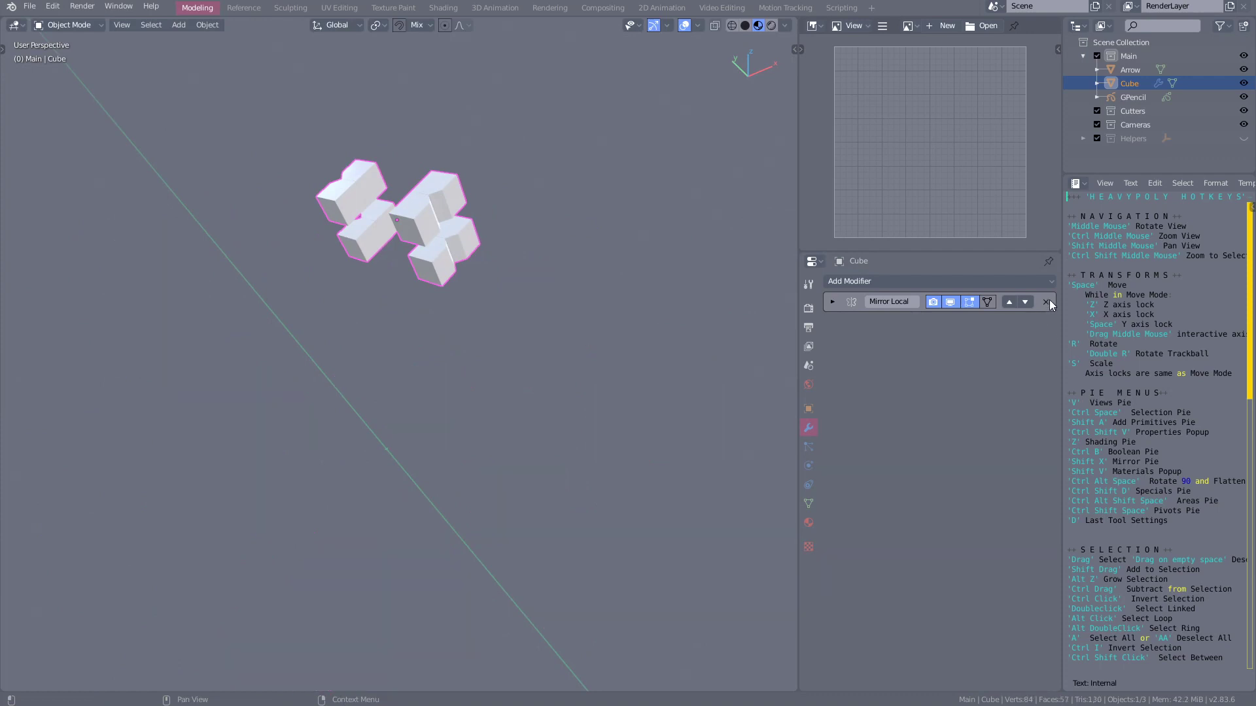
pyautogui.click(1047, 302)
pyautogui.moveTo(651, 291); pyautogui.dragTo(666, 261, button='middle')
# Enter Edit Mode on the cube and select its whole mesh.
pyautogui.press('Tab')
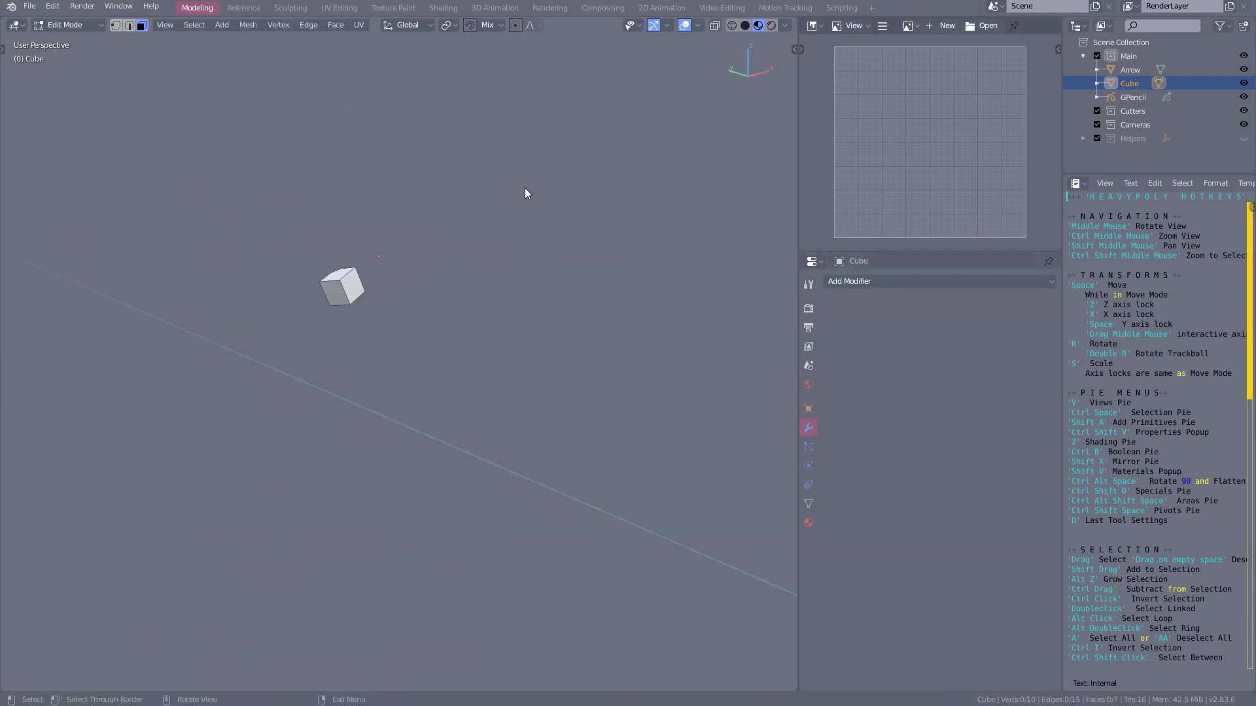
pyautogui.moveTo(525, 189); pyautogui.dragTo(391, 270, button='middle')
pyautogui.moveTo(444, 390); pyautogui.dragTo(451, 393)
pyautogui.keyDown('shift'); pyautogui.moveTo(455, 305); pyautogui.dragTo(543, 378, button='middle'); pyautogui.keyUp('shift')
# Try the Symmetry command on the cube mesh, starting with the X direction, and undo each attempt.
pyautogui.hotkey('shift', 'x')
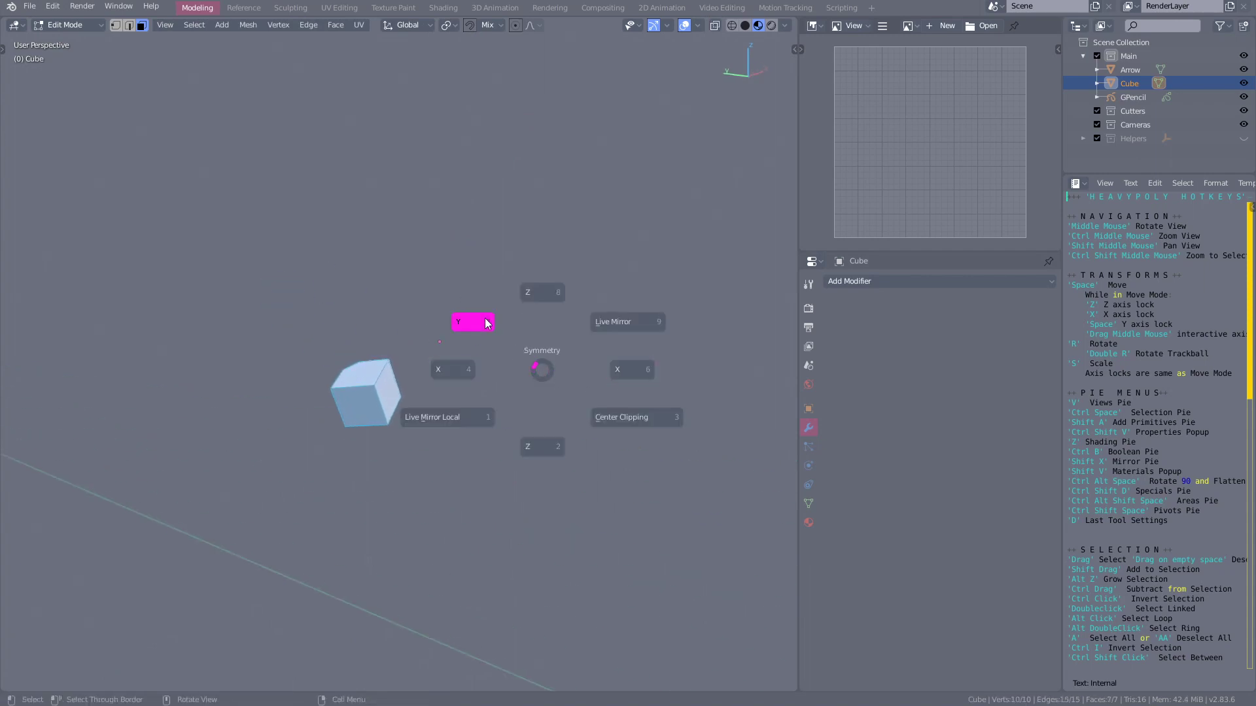
pyautogui.click(626, 374)
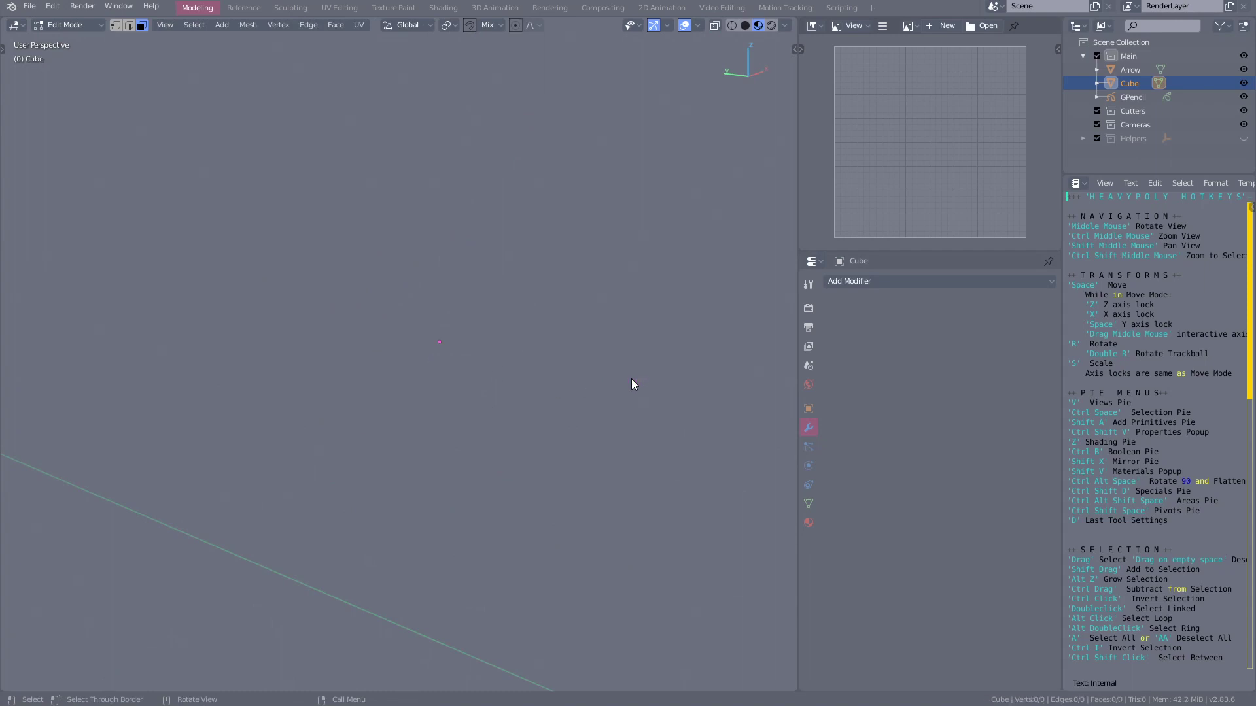
pyautogui.hotkey('ctrl', 'z')
pyautogui.hotkey('shift', 'x')
pyautogui.click(518, 381)
pyautogui.moveTo(518, 382); pyautogui.dragTo(302, 353, button='middle')
pyautogui.hotkey('ctrl', 'z')
# Symmetrize the cube mesh along two of its local axes to build a group of four blocks.
pyautogui.hotkey('shift', 'x')
pyautogui.click(433, 398)
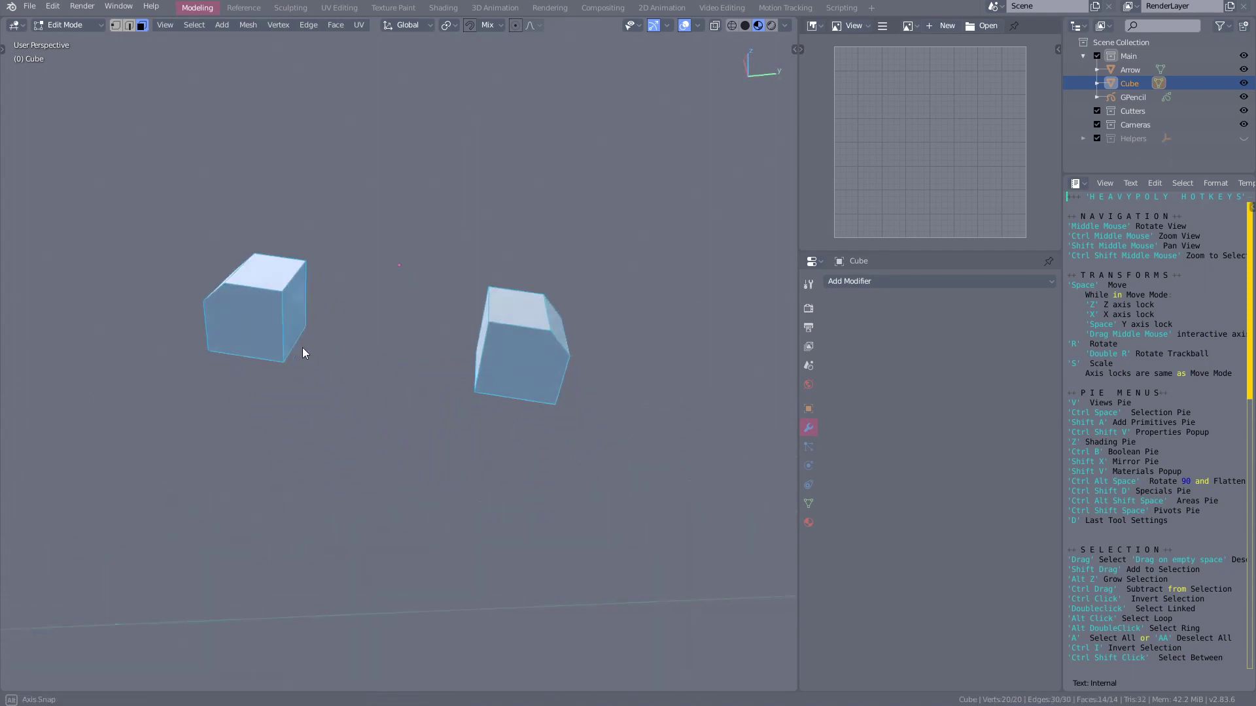
pyautogui.hotkey('shift', 'x')
pyautogui.click(425, 314)
pyautogui.moveTo(425, 314); pyautogui.dragTo(485, 407, button='middle')
# Show the cube's object transform properties and symmetrize the four blocks along the remaining local axis.
pyautogui.click(808, 409)
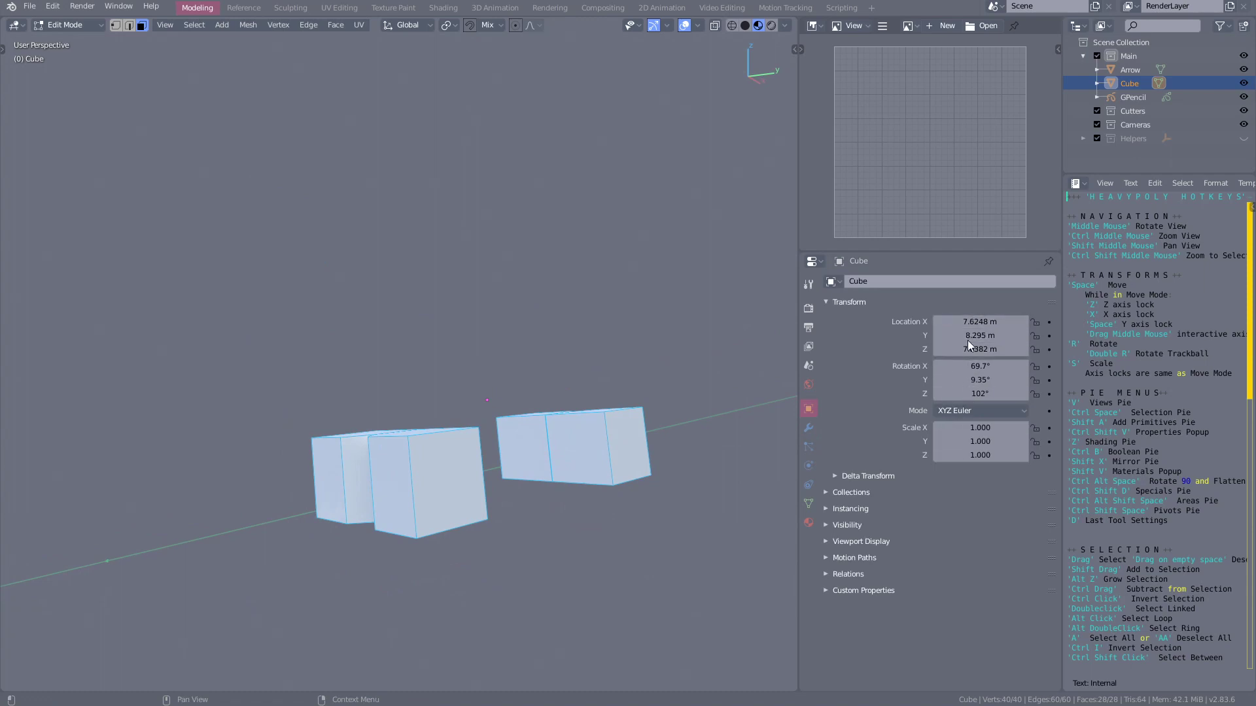
pyautogui.moveTo(644, 376); pyautogui.dragTo(533, 410, button='middle')
pyautogui.hotkey('shift', 'x')
pyautogui.click(553, 381)
# Duplicate a single block face and place the copy apart from the cluster.
pyautogui.click(552, 428)
pyautogui.hotkey('shift', 'd')
pyautogui.click(678, 474)
pyautogui.moveTo(678, 473); pyautogui.dragTo(563, 306, button='middle')
# Try two Symmetry directions on the duplicated face and undo each one.
pyautogui.hotkey('shift', 'x')
pyautogui.click(511, 259)
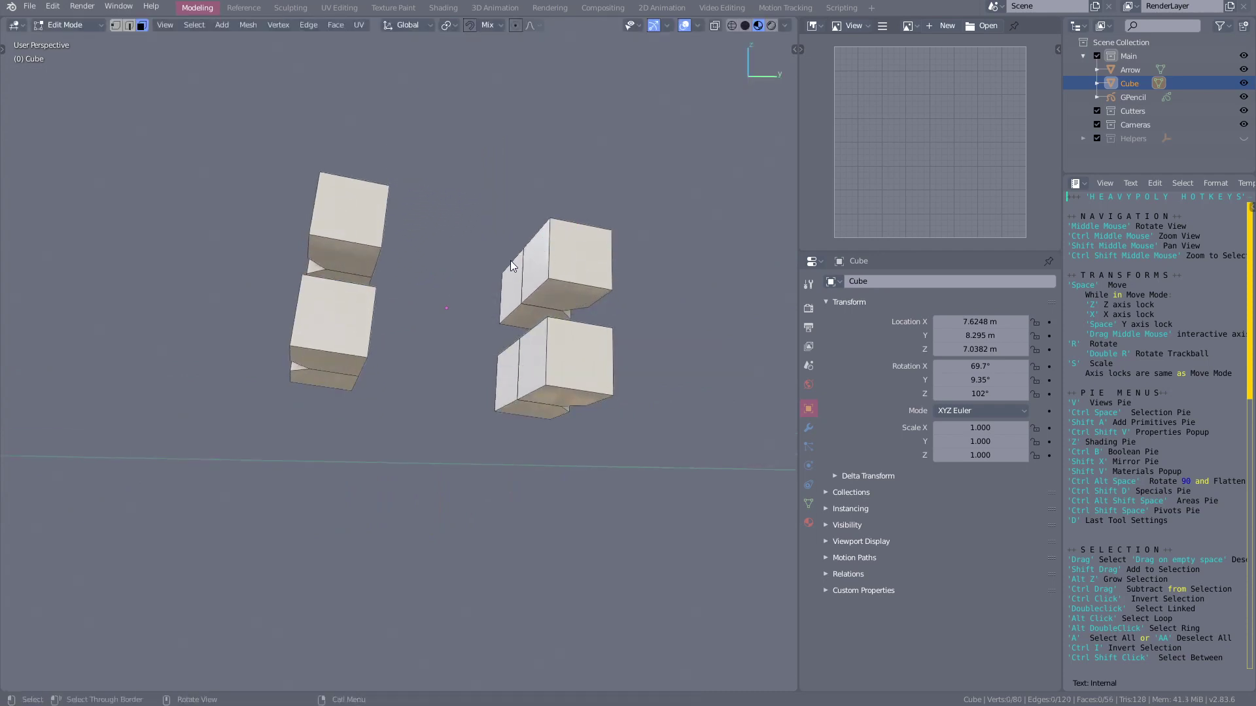
pyautogui.hotkey('ctrl', 'z')
pyautogui.hotkey('shift', 'x')
pyautogui.click(516, 206)
pyautogui.hotkey('ctrl', 'z')
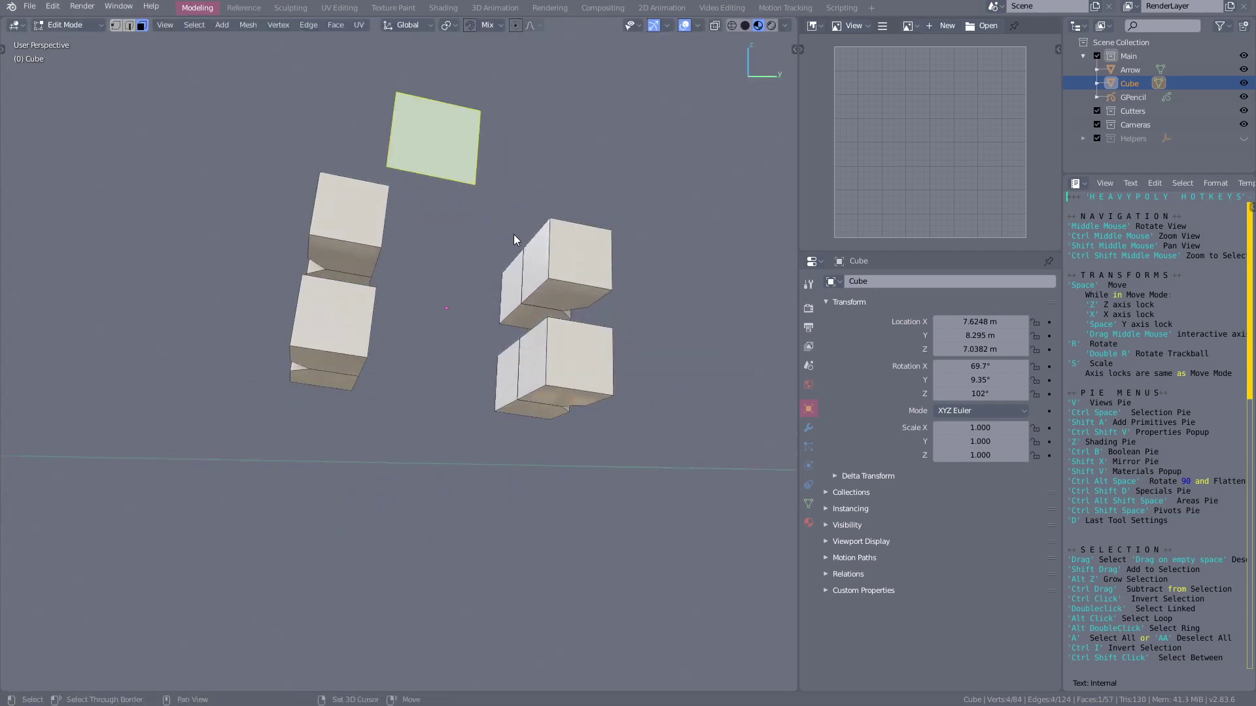
# Symmetrize the duplicated face onto the opposite side of the block cluster.
pyautogui.hotkey('shift', 'x')
pyautogui.click(496, 315)
pyautogui.moveTo(496, 316); pyautogui.dragTo(598, 370, button='middle')
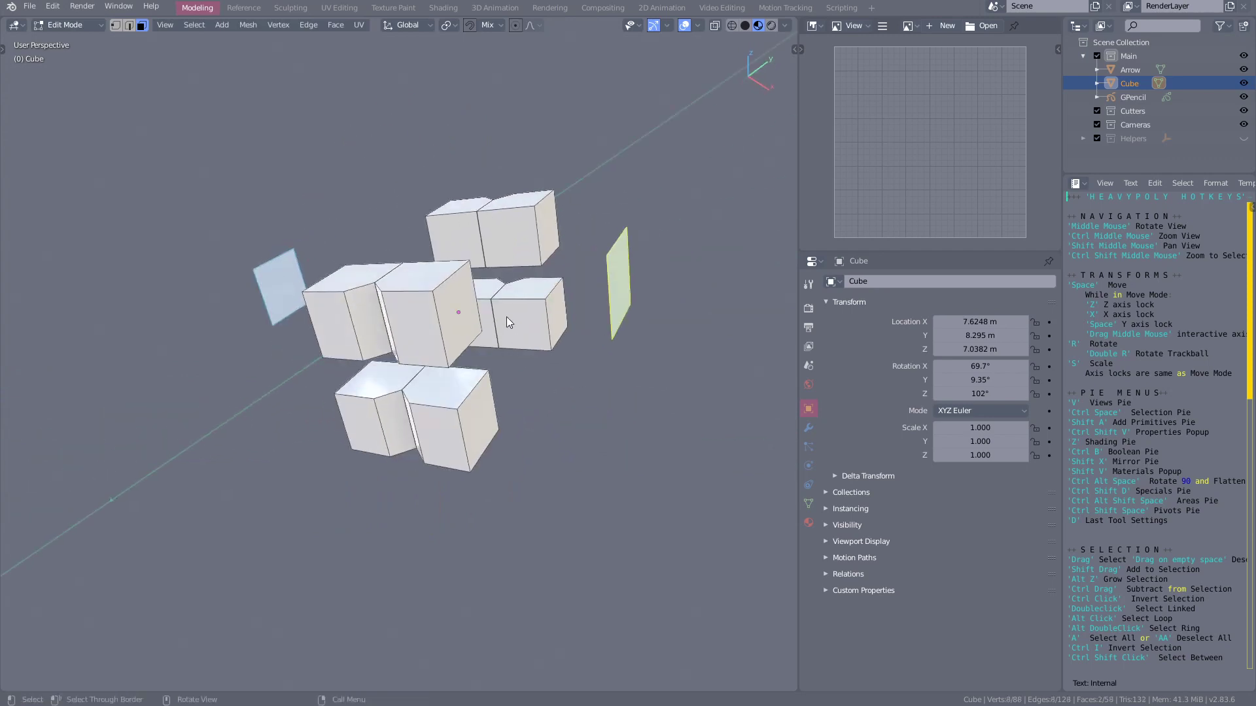
# Duplicate the entire mesh, place the copy offset from the original blocks, and deselect everything.
pyautogui.press('a')
pyautogui.hotkey('shift', 'd')
pyautogui.click(600, 275)
pyautogui.click(677, 473)
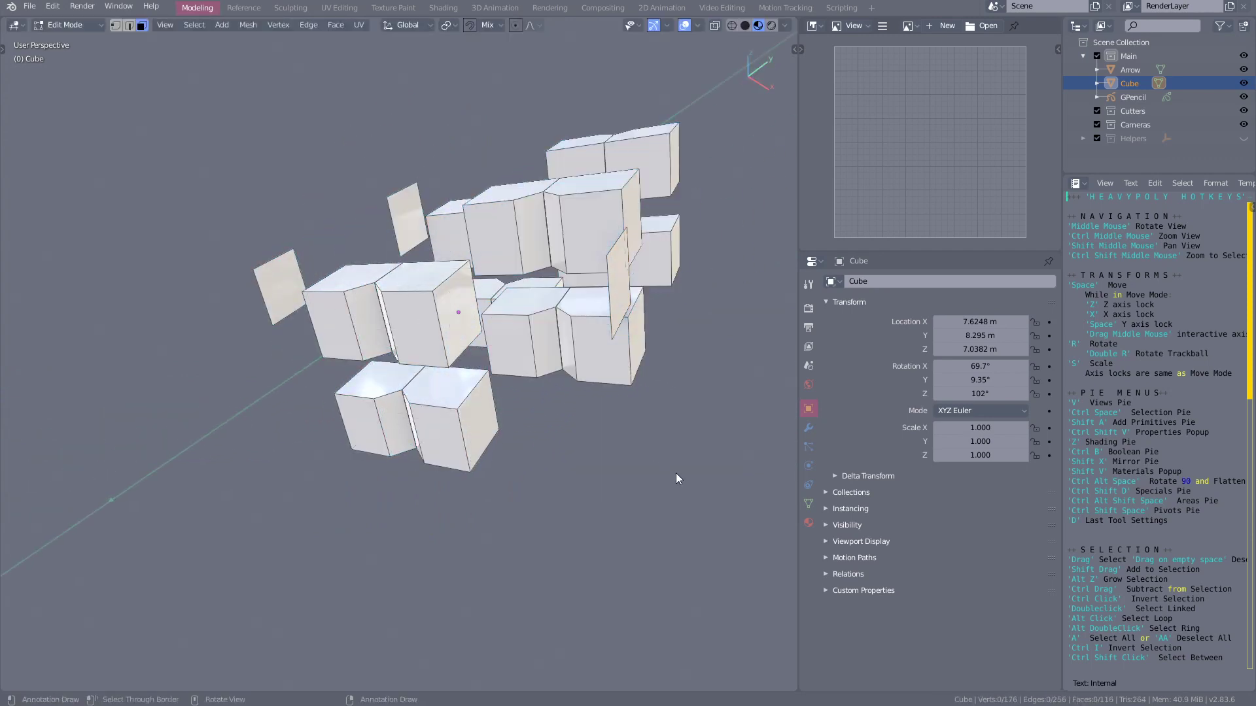
# Symmetrize the whole block cluster with the Z direction of the Symmetry command.
pyautogui.scroll(-3, 677, 472)
pyautogui.moveTo(676, 473); pyautogui.dragTo(642, 383, button='middle')
pyautogui.hotkey('shift', 'x')
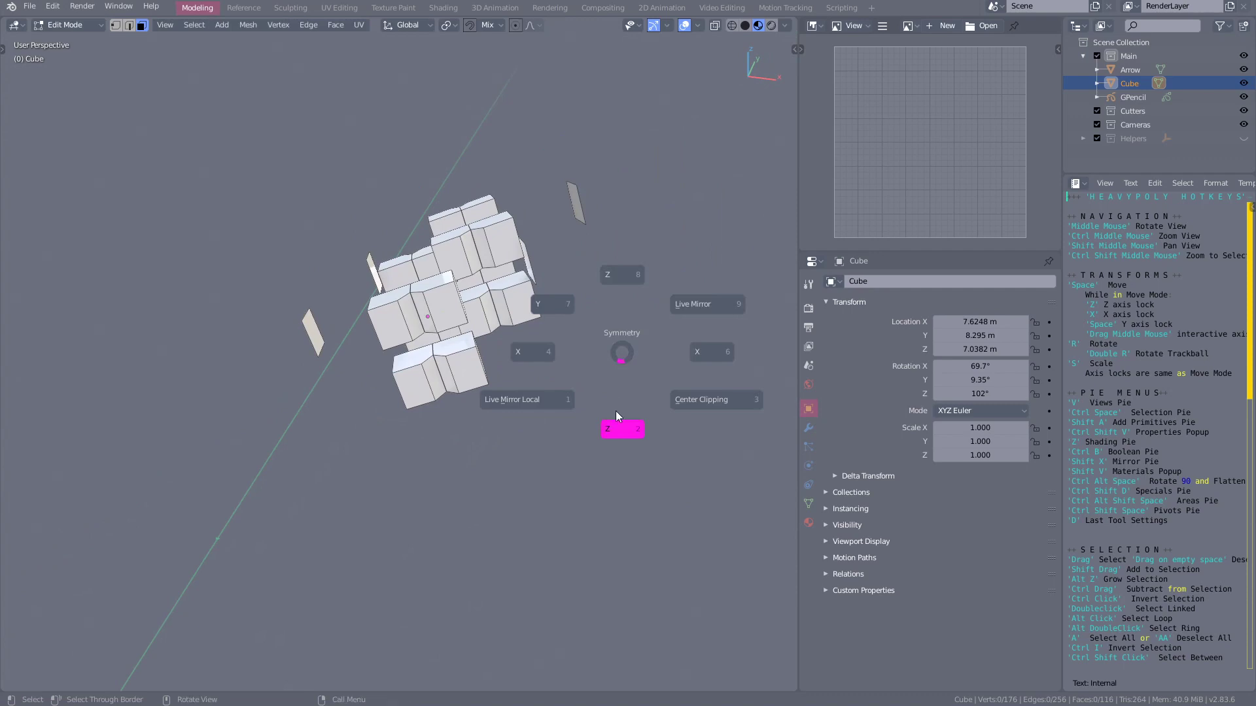
pyautogui.click(619, 429)
pyautogui.moveTo(620, 434); pyautogui.dragTo(461, 334, button='middle')
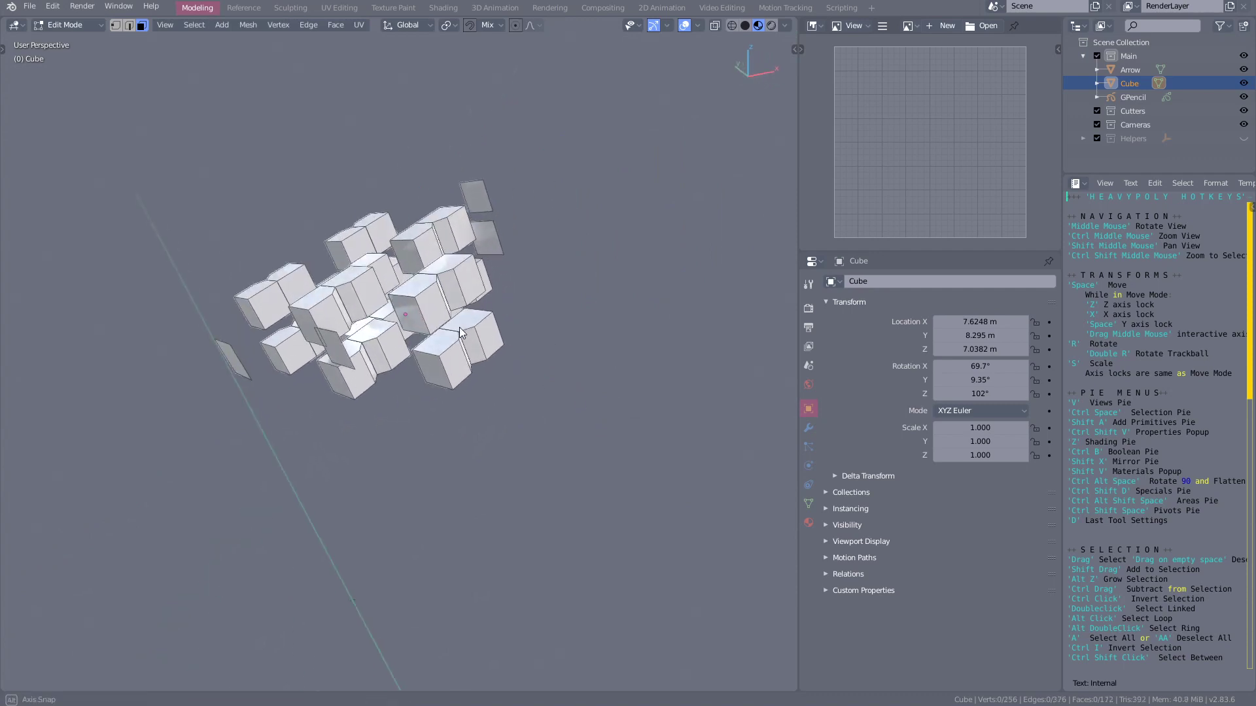
# Select the loose flat face at the cluster's upper edge and move it well away from the blocks.
pyautogui.click(476, 204)
pyautogui.moveTo(508, 251); pyautogui.dragTo(517, 278, button='middle')
pyautogui.hotkey('shift', 'd')
pyautogui.click(638, 366)
pyautogui.moveTo(638, 367); pyautogui.dragTo(504, 215, button='middle')
pyautogui.click(475, 212)
pyautogui.press('space')
pyautogui.click(690, 253)
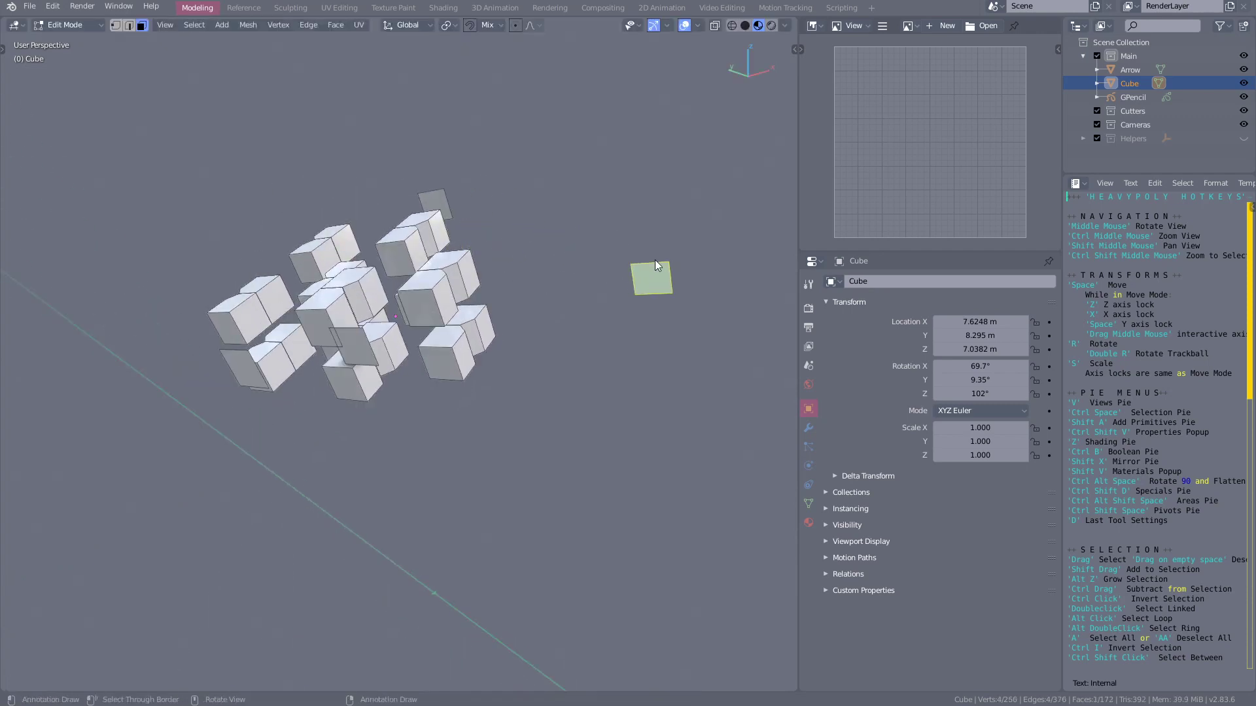
# Reposition the detached flat face and scale it down.
pyautogui.moveTo(658, 264); pyautogui.dragTo(692, 329, button='middle')
pyautogui.press('space')
pyautogui.click(579, 340)
pyautogui.press('s')
pyautogui.click(611, 373)
pyautogui.moveTo(608, 372); pyautogui.dragTo(648, 375, button='middle')
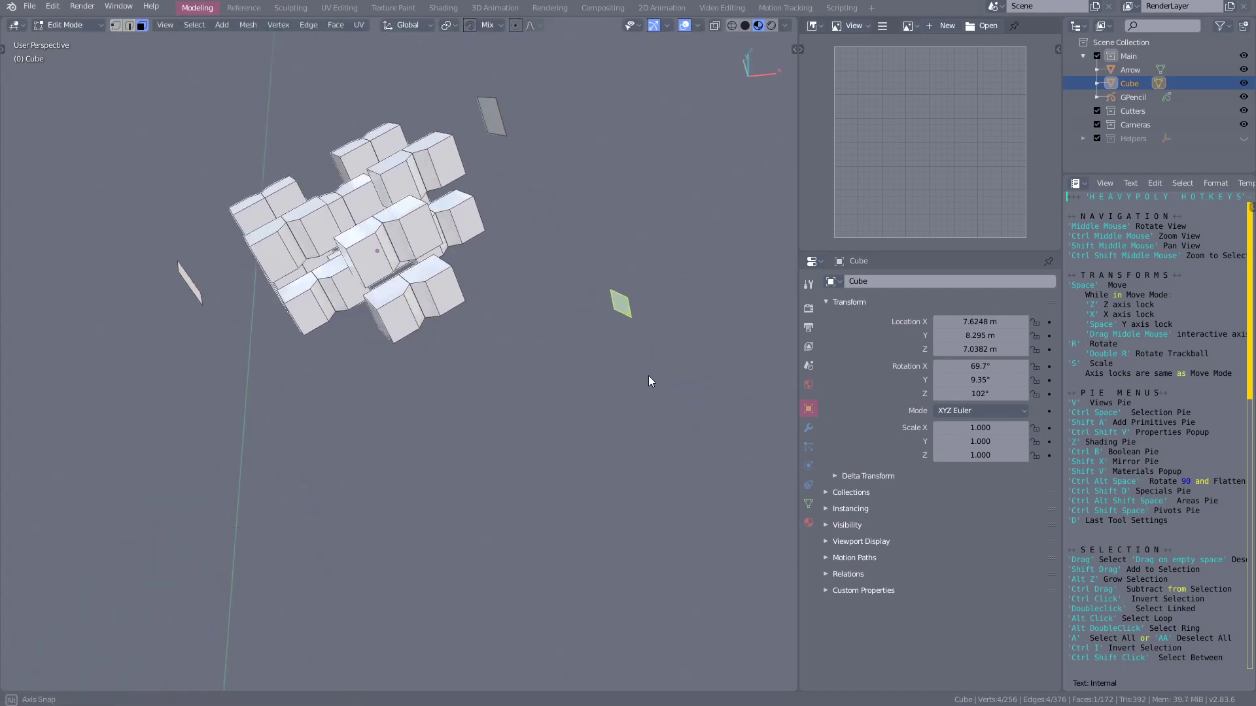
# Symmetrize only the selected flat face with the Z direction of the Symmetry command.
pyautogui.hotkey('shift', 'x')
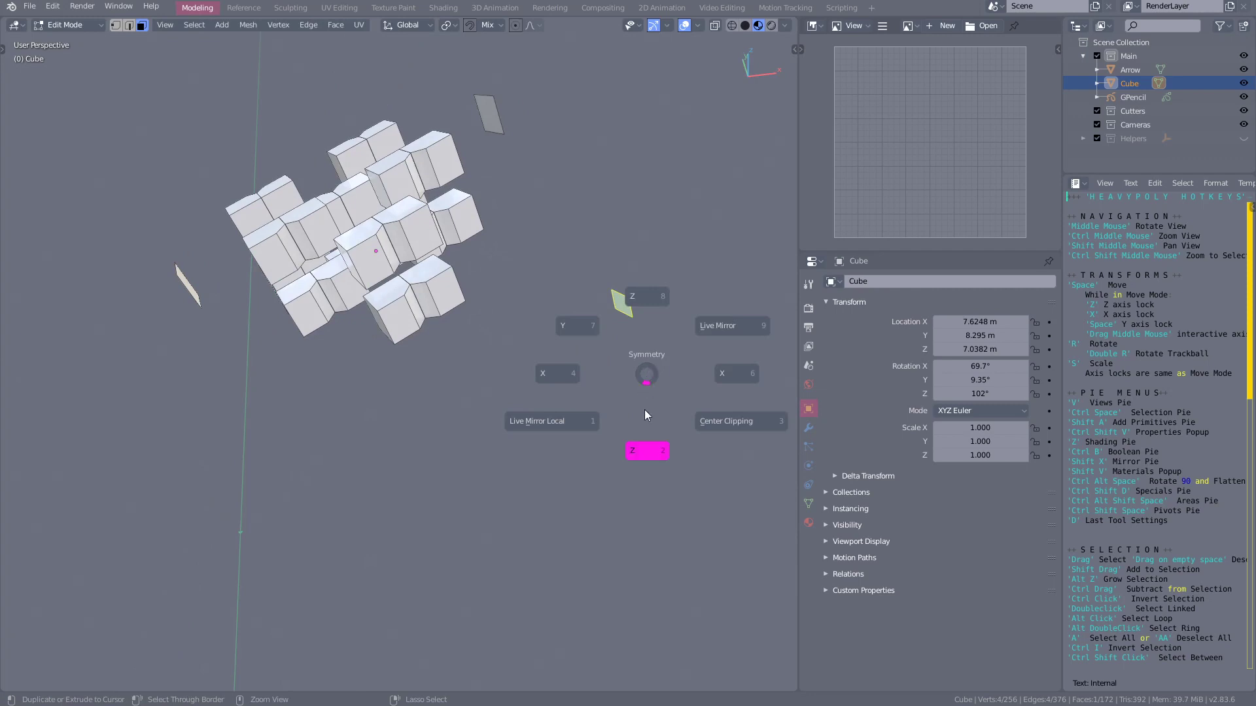
pyautogui.click(643, 453)
pyautogui.moveTo(609, 393); pyautogui.dragTo(349, 423, button='middle')
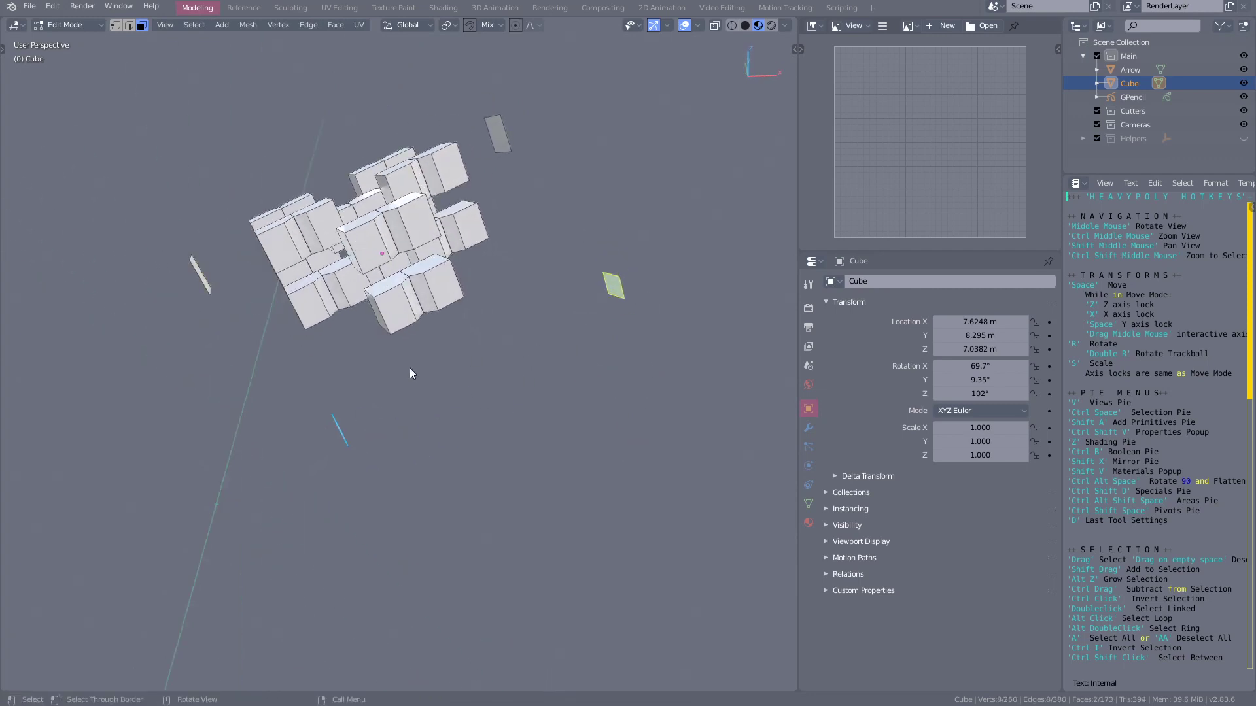
# Move one linked block out of the cluster and symmetrize just that block in the Z direction.
pyautogui.doubleClick(418, 229)
pyautogui.press('space')
pyautogui.click(638, 411)
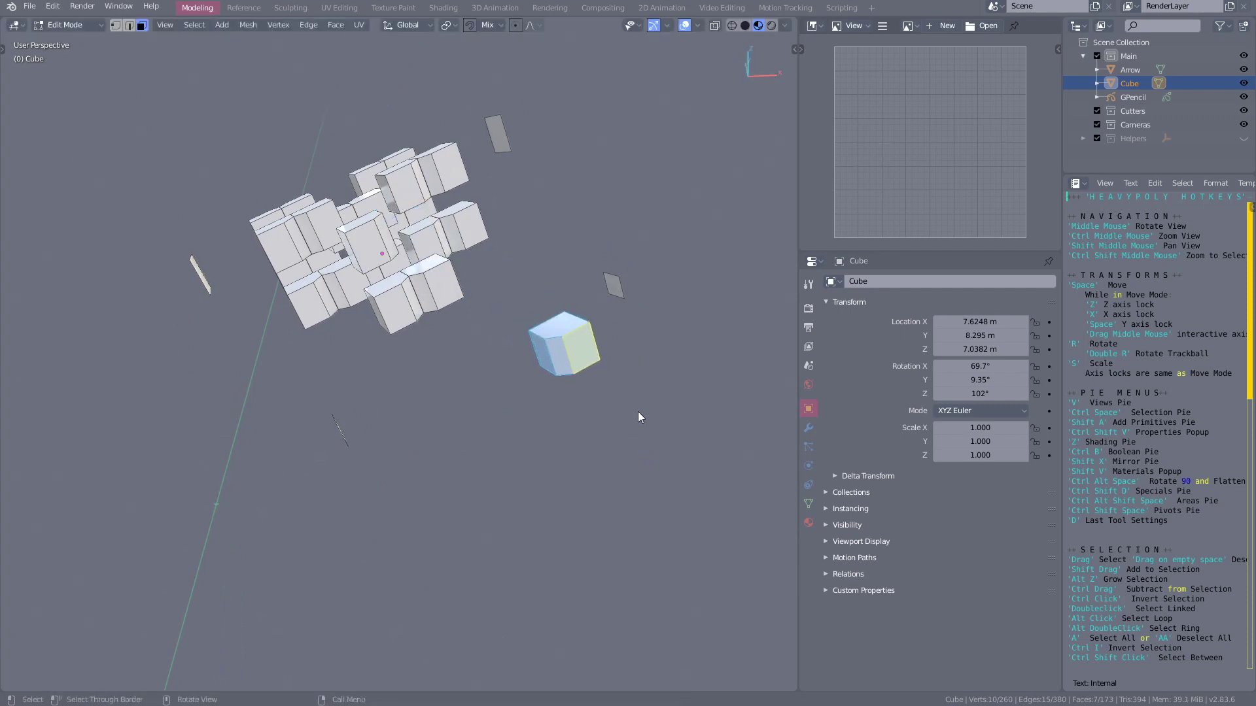
pyautogui.hotkey('shift', 'x')
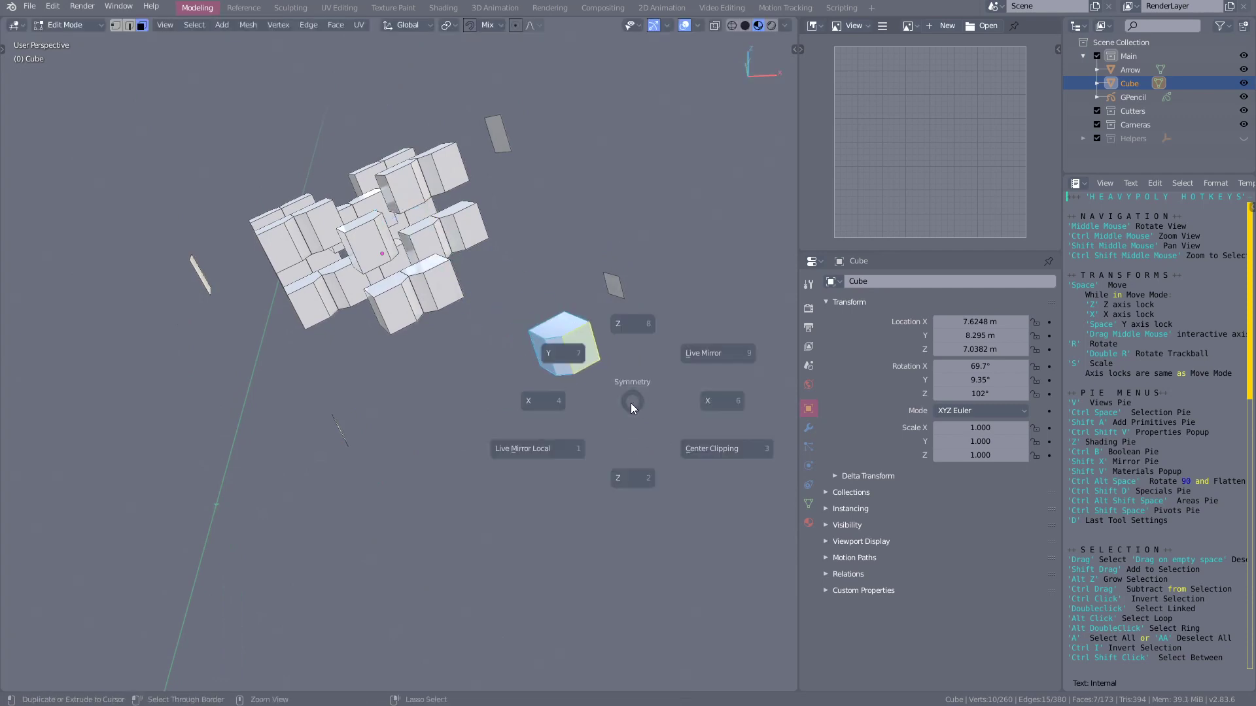
pyautogui.click(632, 478)
pyautogui.moveTo(541, 441); pyautogui.dragTo(463, 311, button='middle')
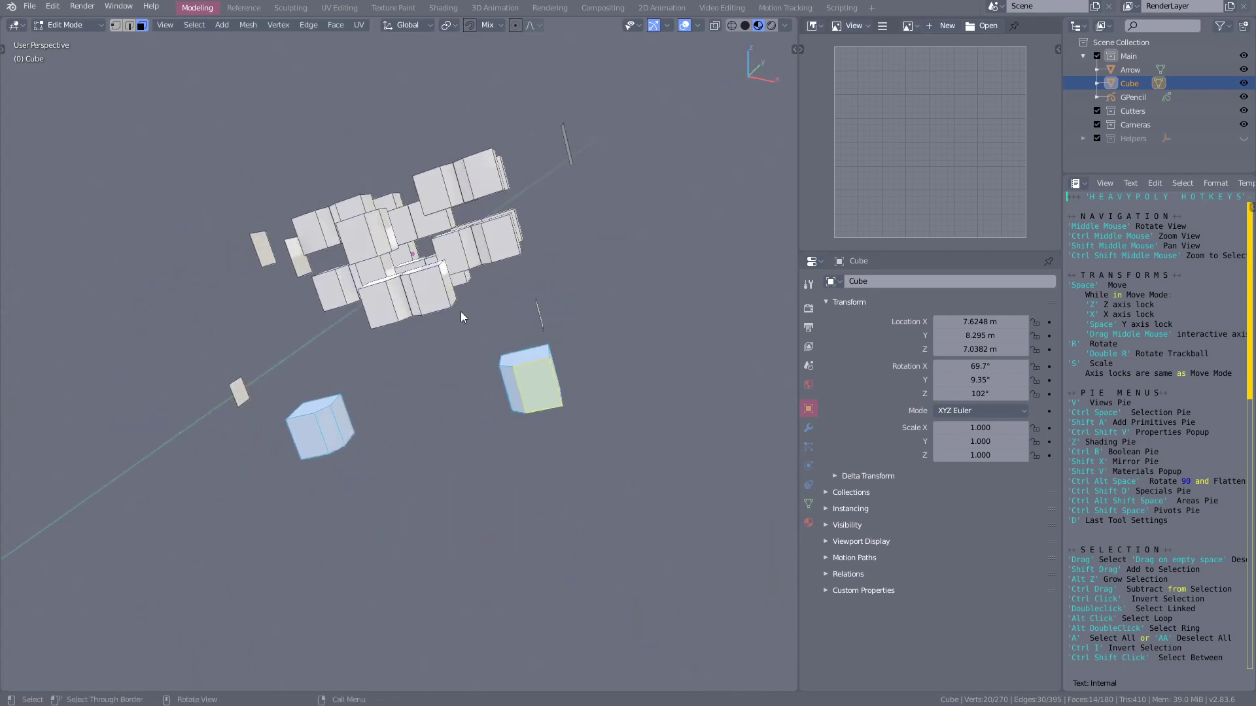
# Delete three linked blocks from one half of the cluster.
pyautogui.click(438, 299)
pyautogui.doubleClick(438, 299)
pyautogui.press('x')
pyautogui.doubleClick(454, 253)
pyautogui.press('x')
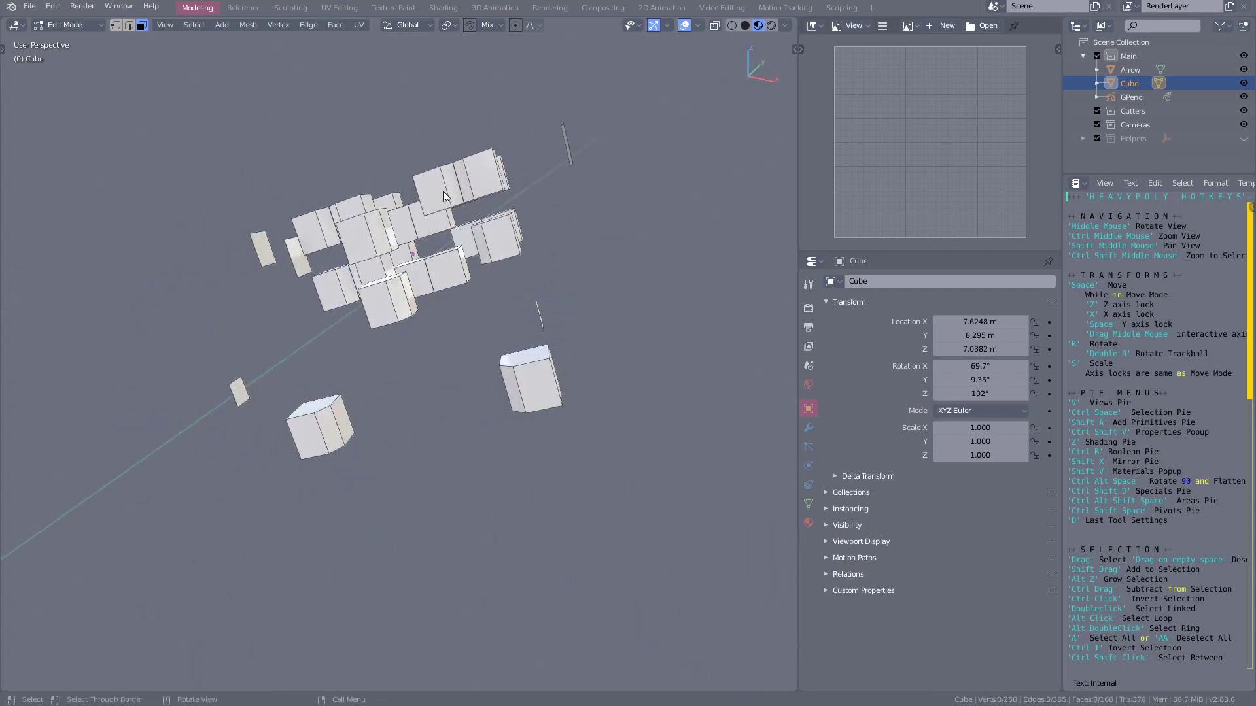
pyautogui.doubleClick(444, 191)
pyautogui.press('x')
# Select another linked block at the cluster's edge and apply Z symmetry, carrying the block deletions over to the opposite half.
pyautogui.moveTo(474, 243); pyautogui.dragTo(478, 225, button='middle')
pyautogui.doubleClick(491, 250)
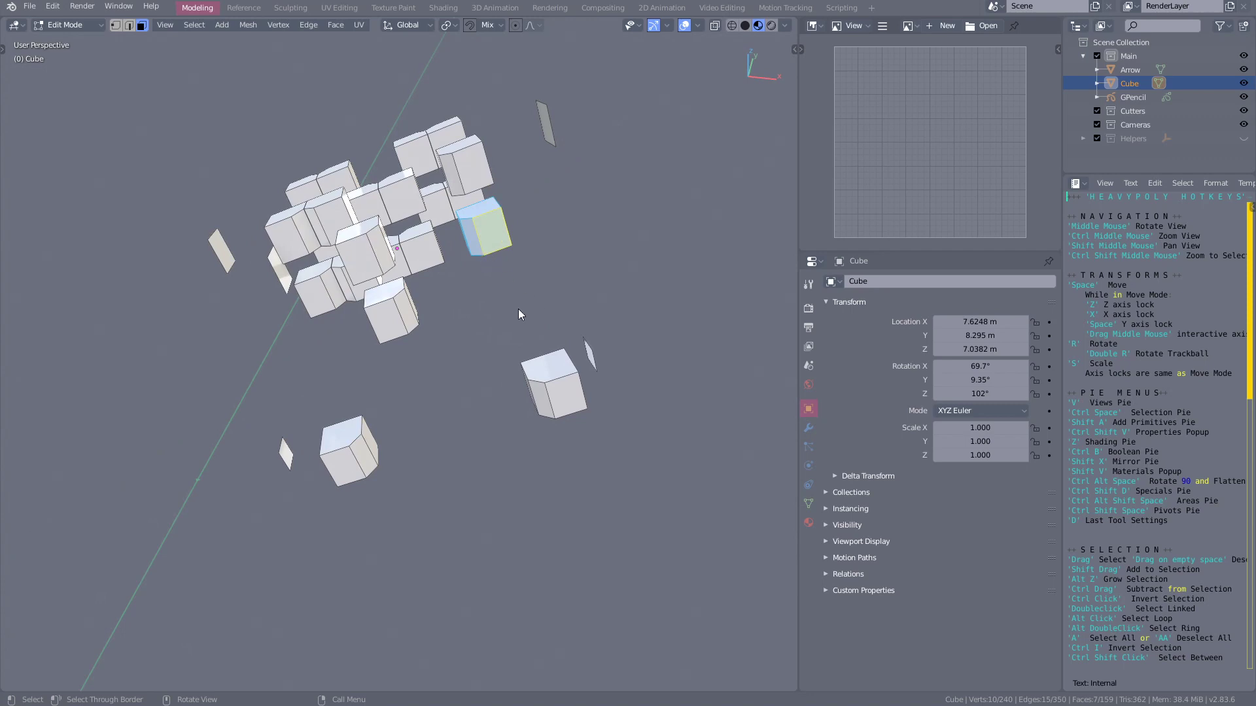
pyautogui.hotkey('shift', 'x')
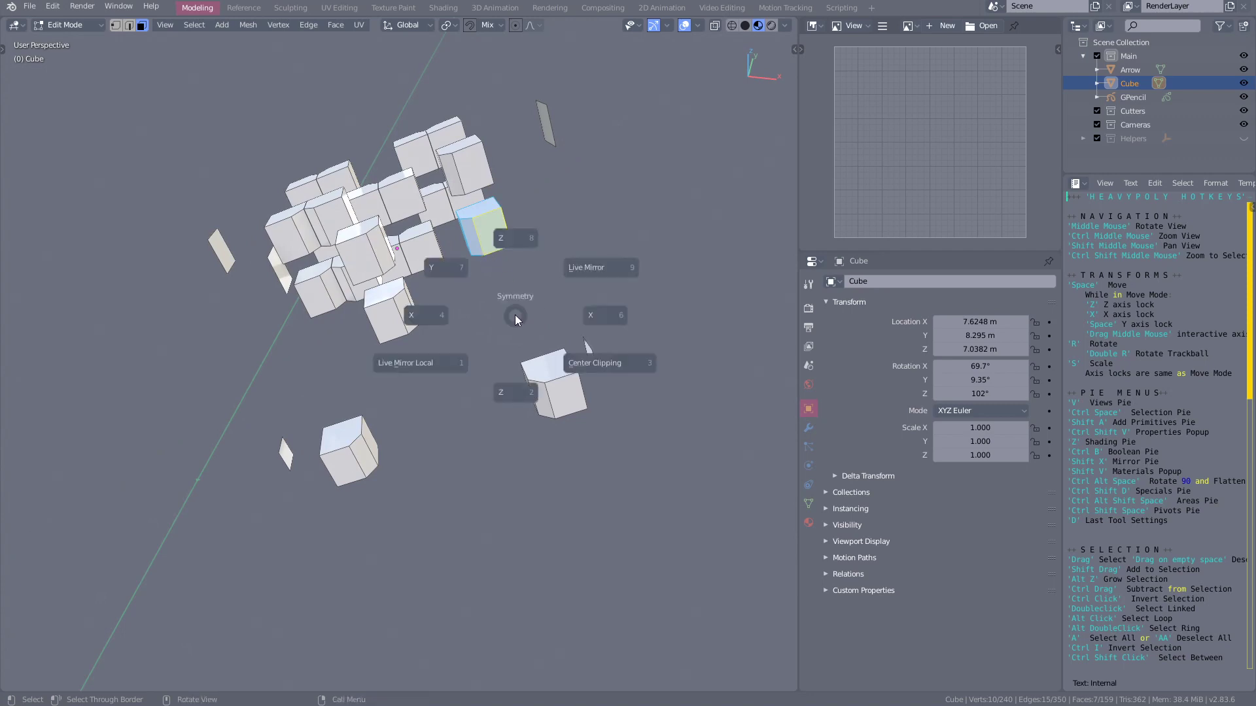
pyautogui.click(515, 392)
pyautogui.moveTo(506, 374); pyautogui.dragTo(265, 217, button='middle')
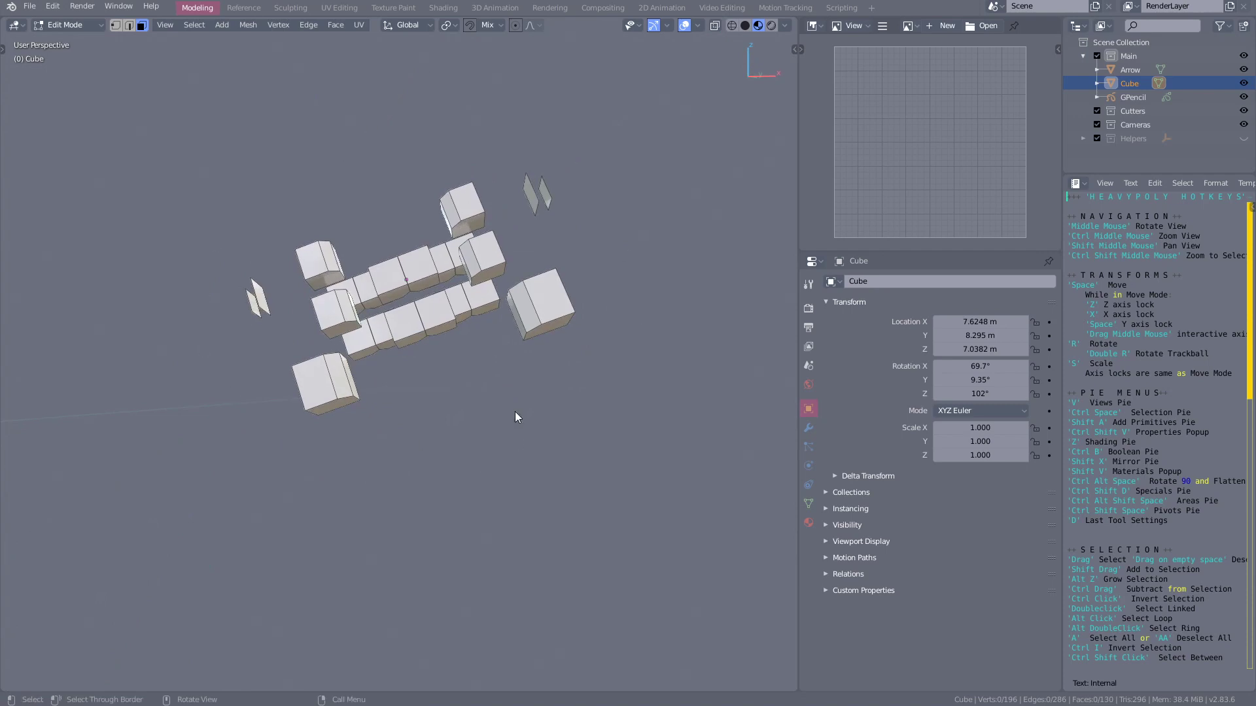
pyautogui.moveTo(516, 417); pyautogui.dragTo(575, 409, button='middle')
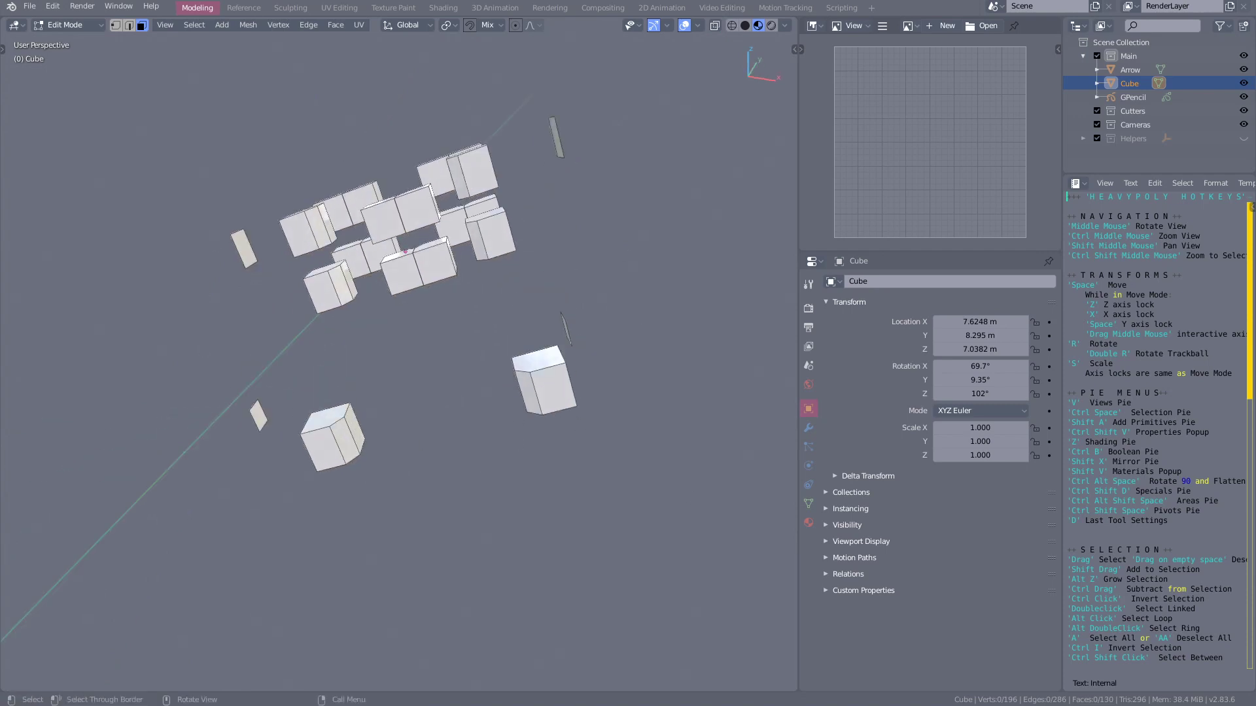